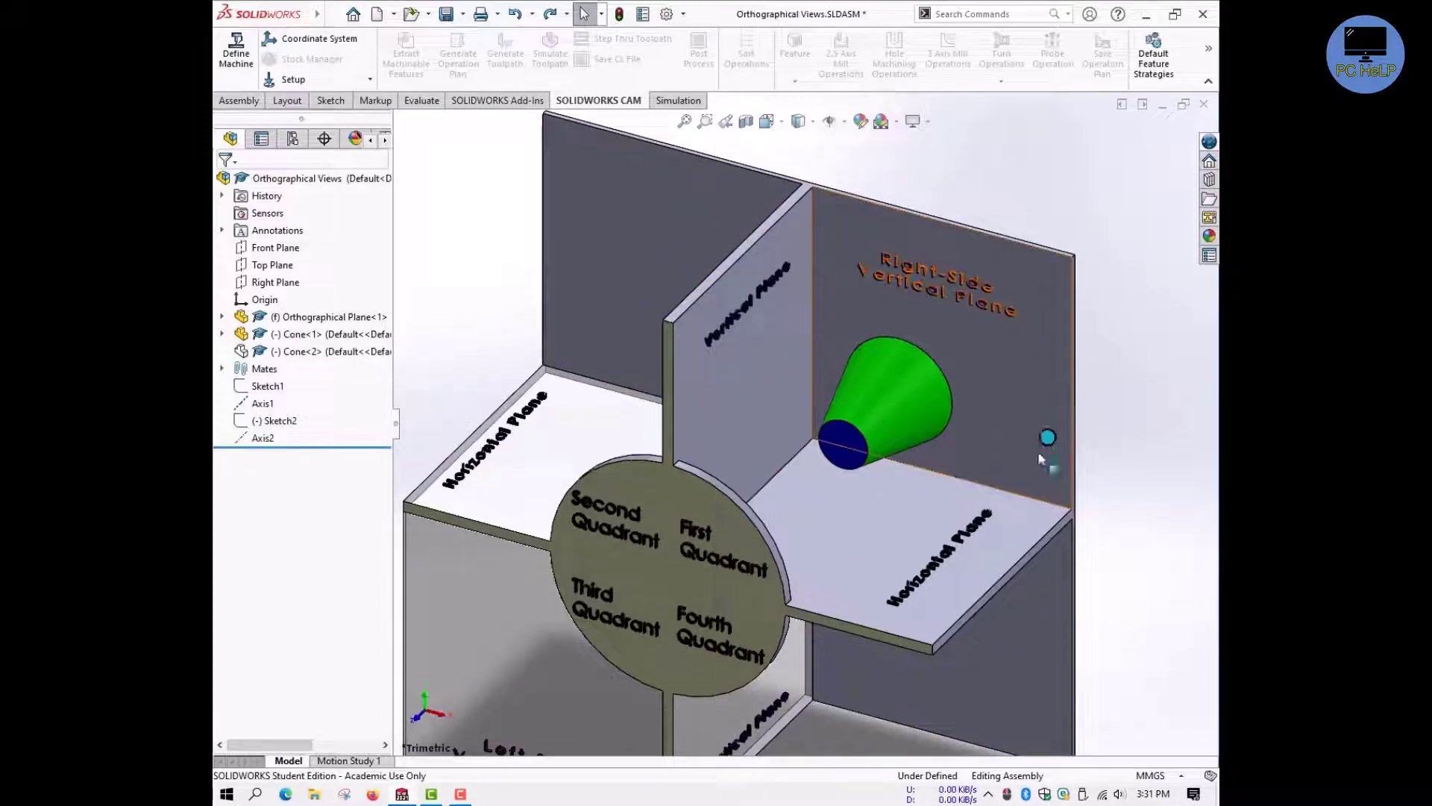
{"action": "left_click", "coordinate": [758, 357]}
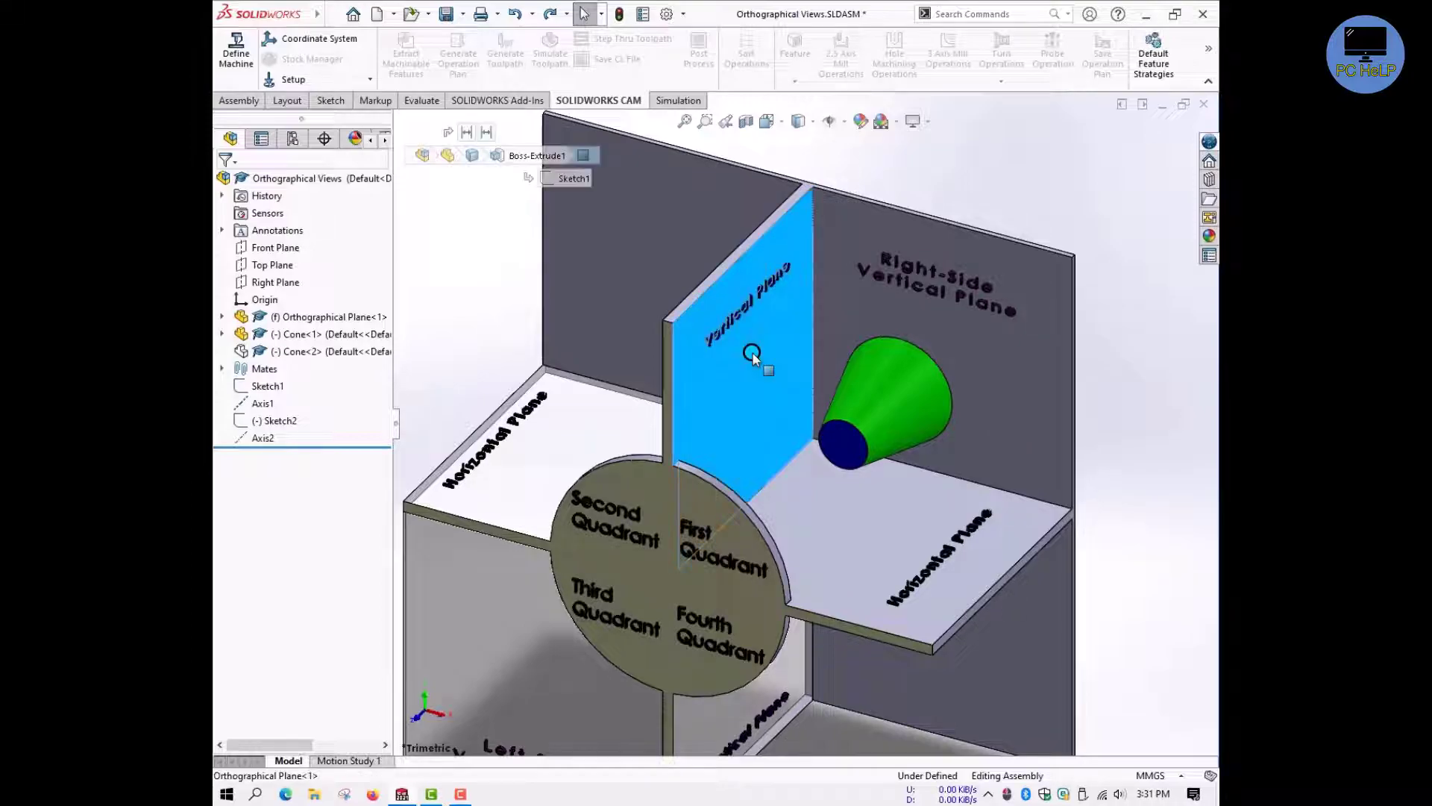
{"action": "left_click", "coordinate": [985, 370]}
{"action": "left_click", "coordinate": [862, 526]}
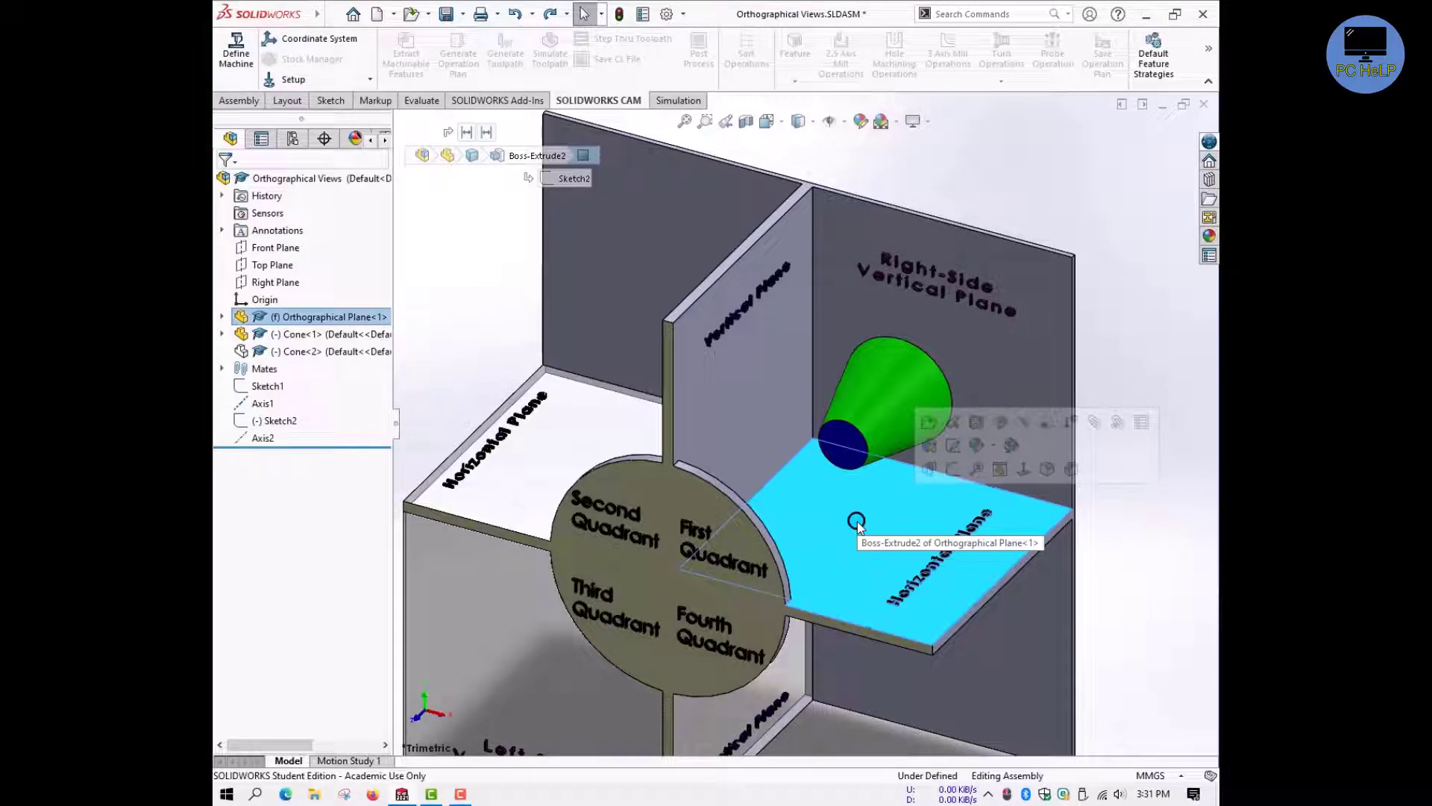
{"action": "left_click", "coordinate": [755, 391]}
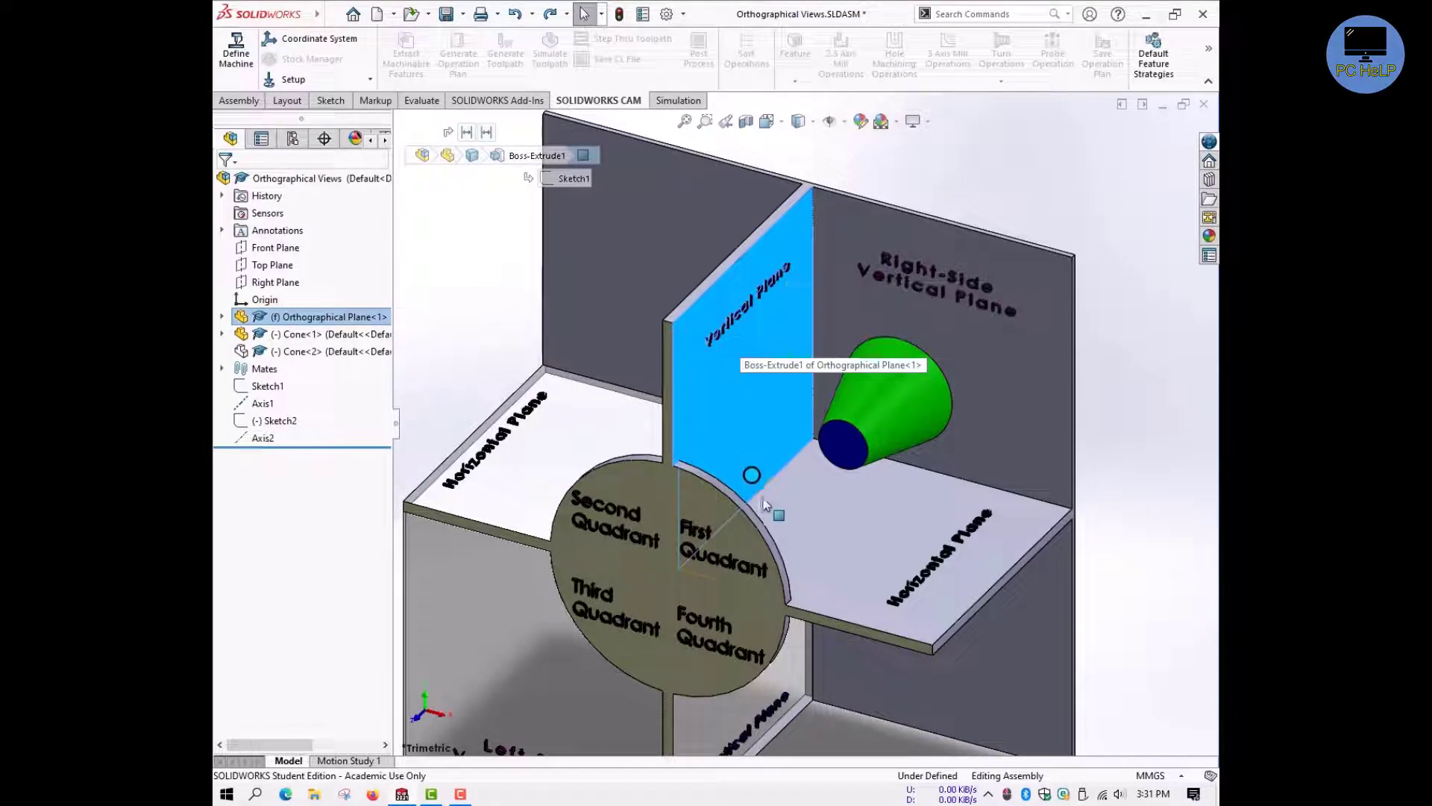
{"action": "left_click", "coordinate": [863, 541]}
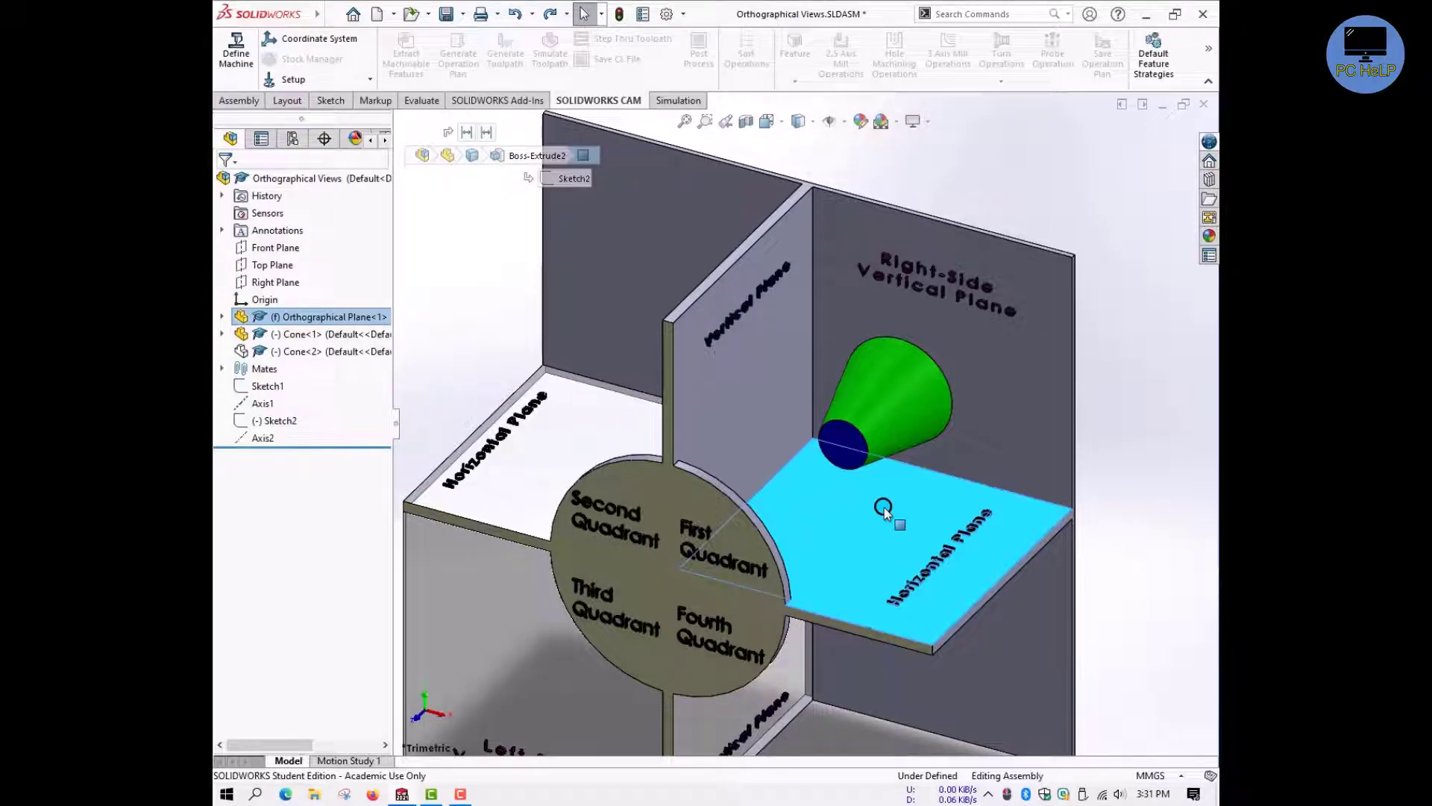
{"action": "left_click", "coordinate": [974, 377]}
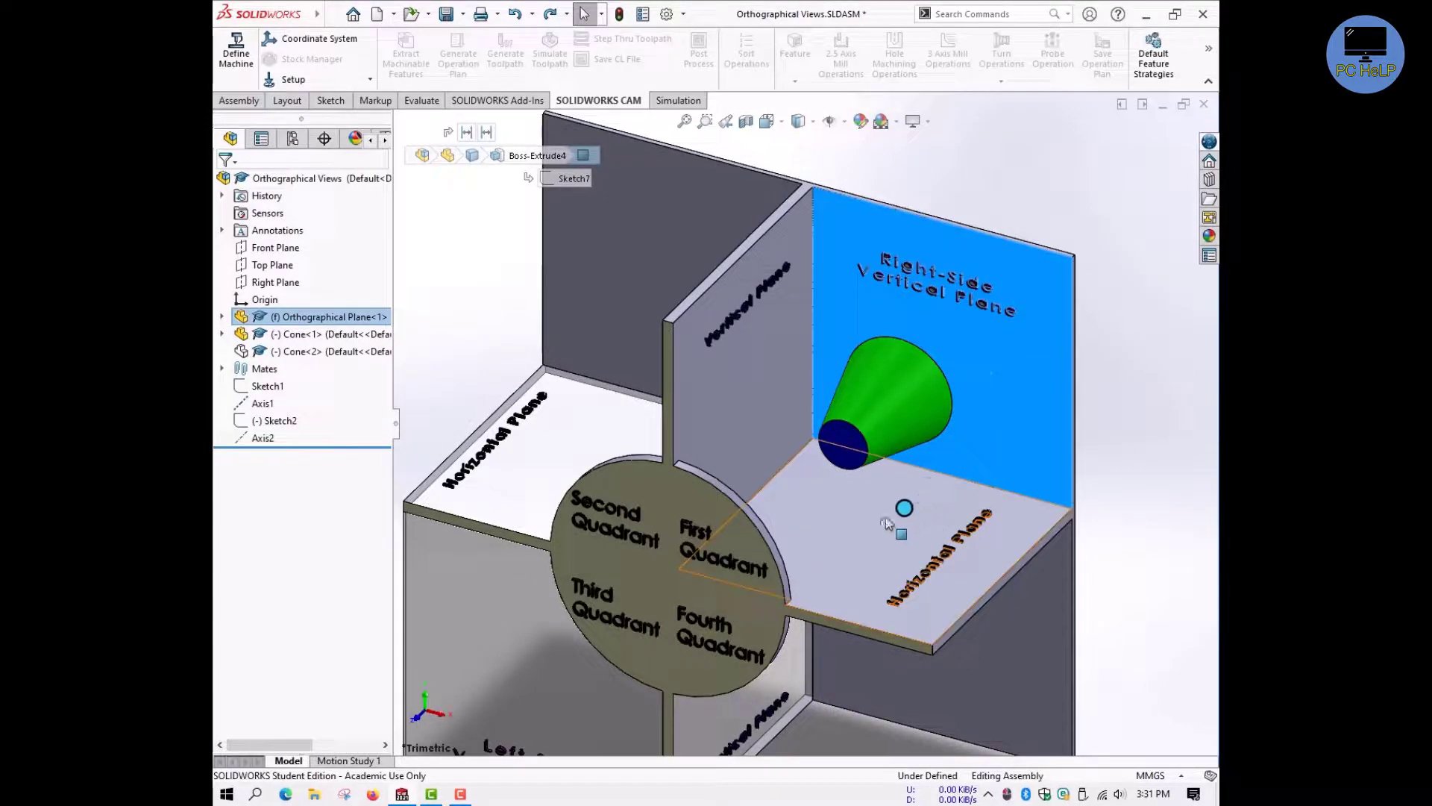
{"action": "left_click", "coordinate": [854, 526]}
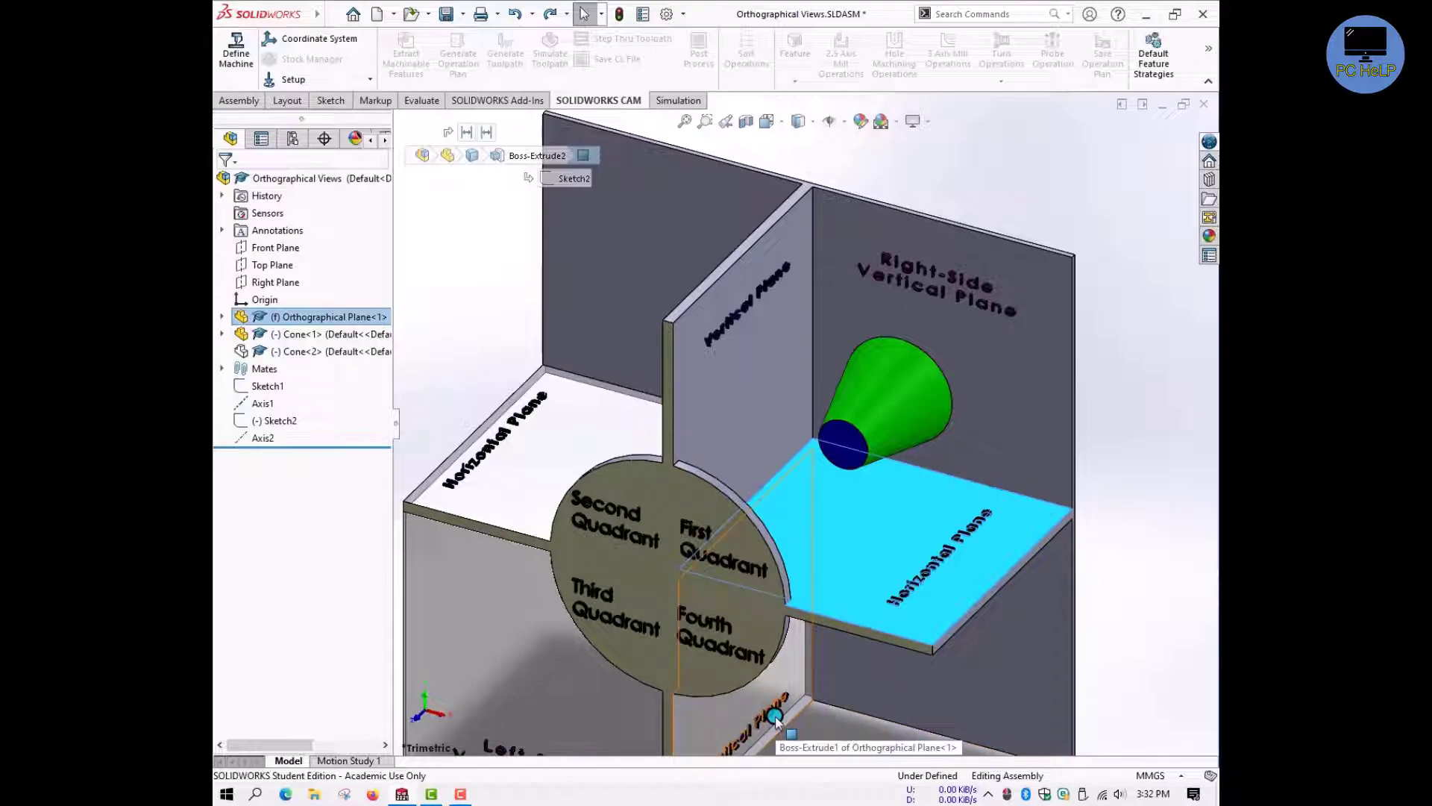
{"action": "left_click", "coordinate": [860, 229]}
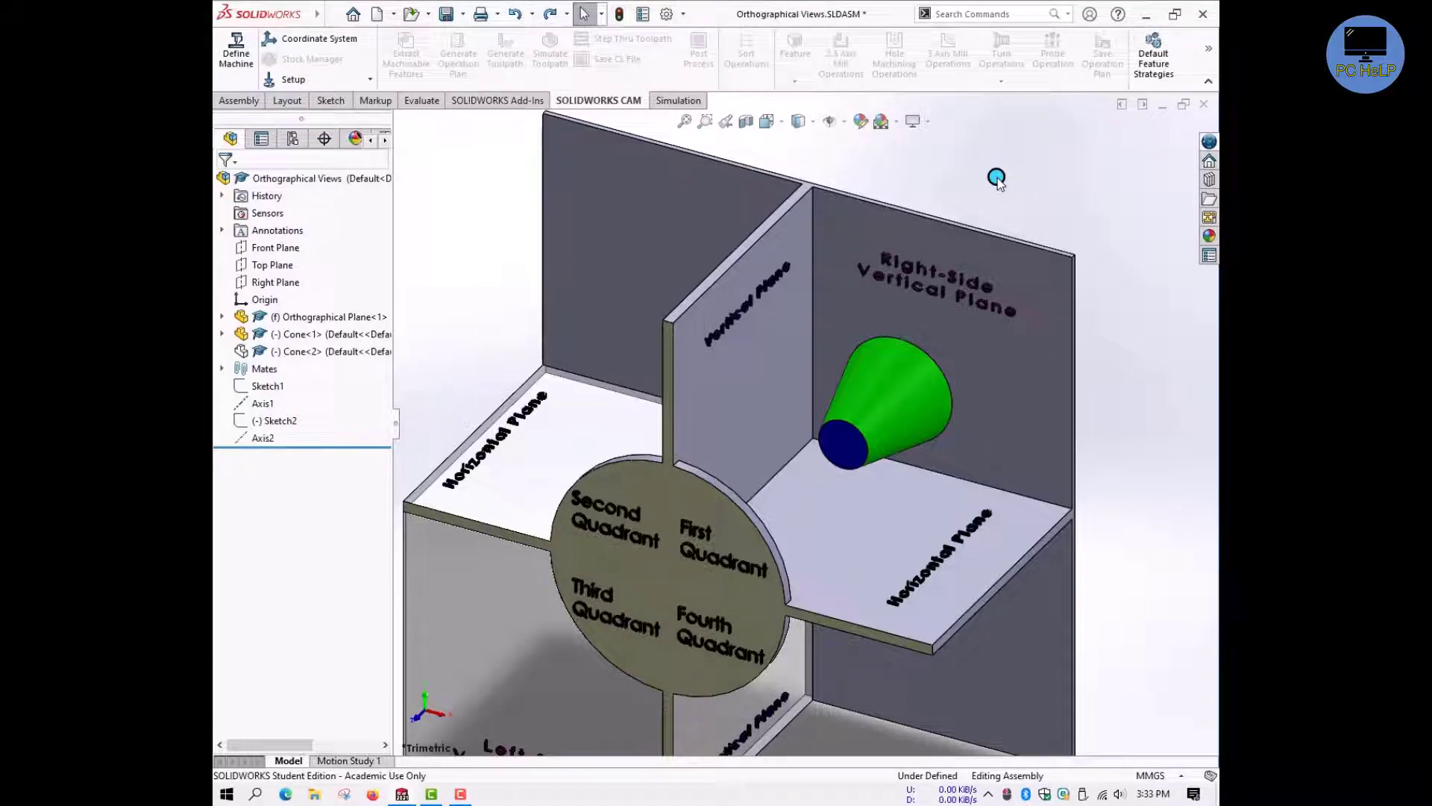
Set the assembly to Trimetric view and hide Cone<1> in the first quadrant
{"action": "left_click", "coordinate": [768, 124]}
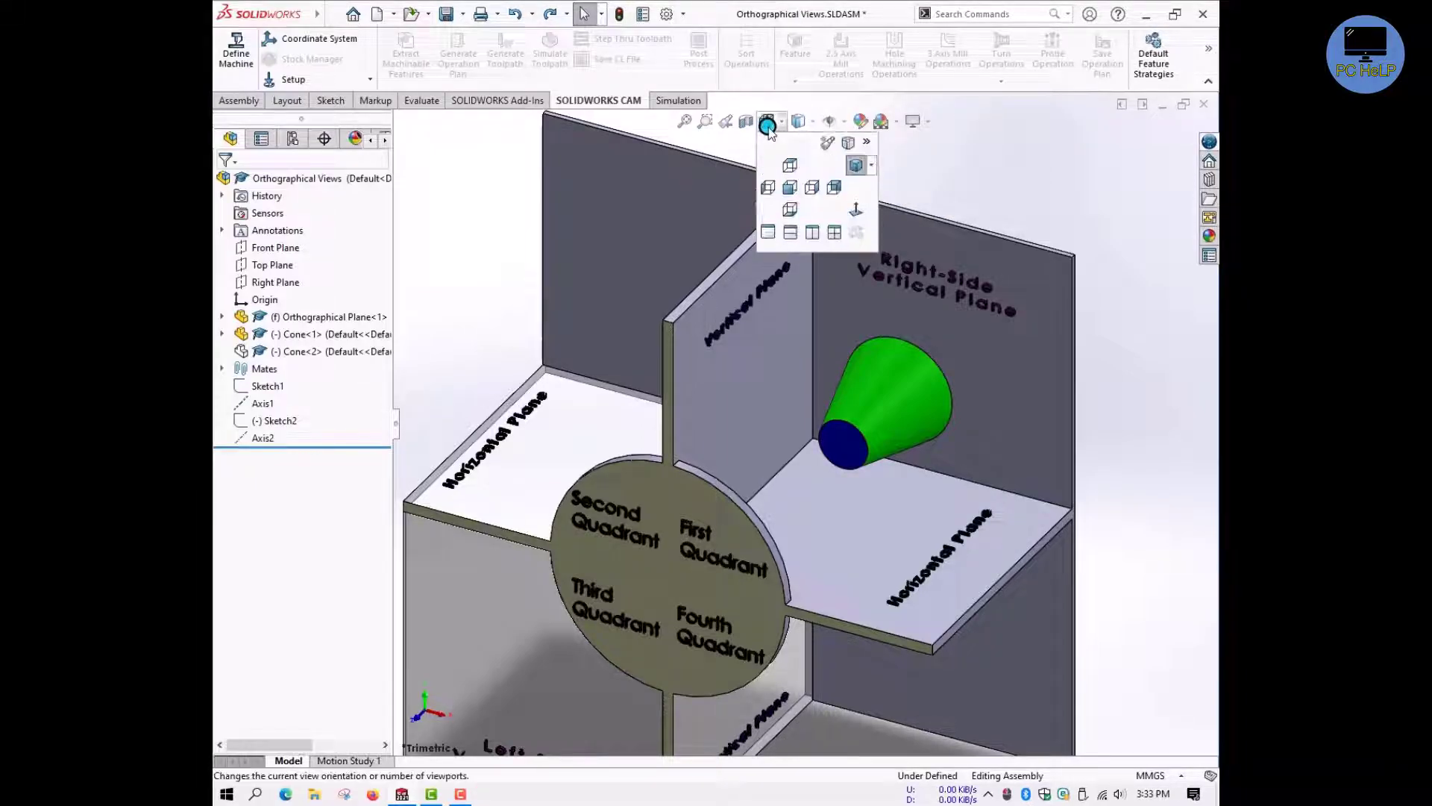
{"action": "left_click", "coordinate": [856, 165]}
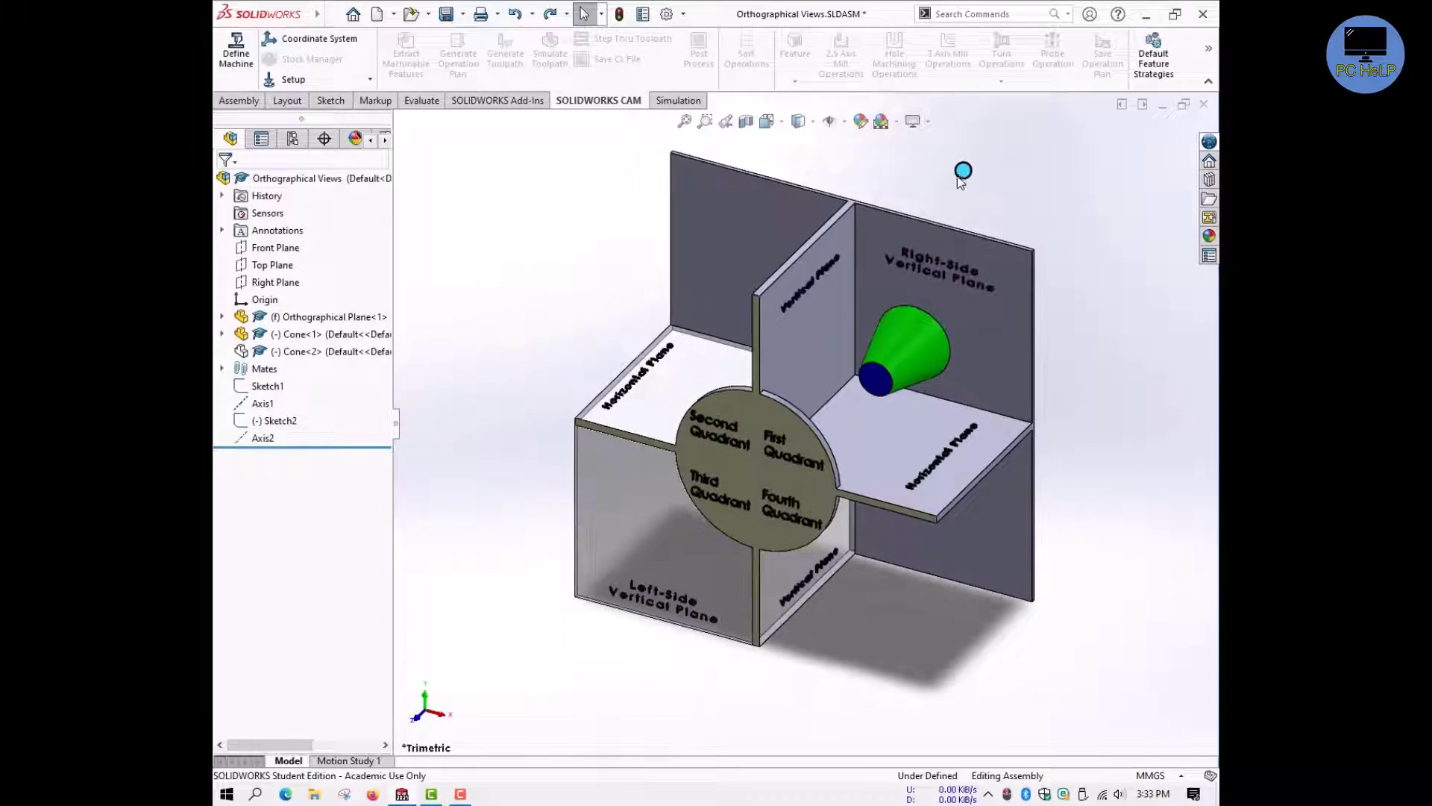
{"action": "left_click", "coordinate": [905, 344]}
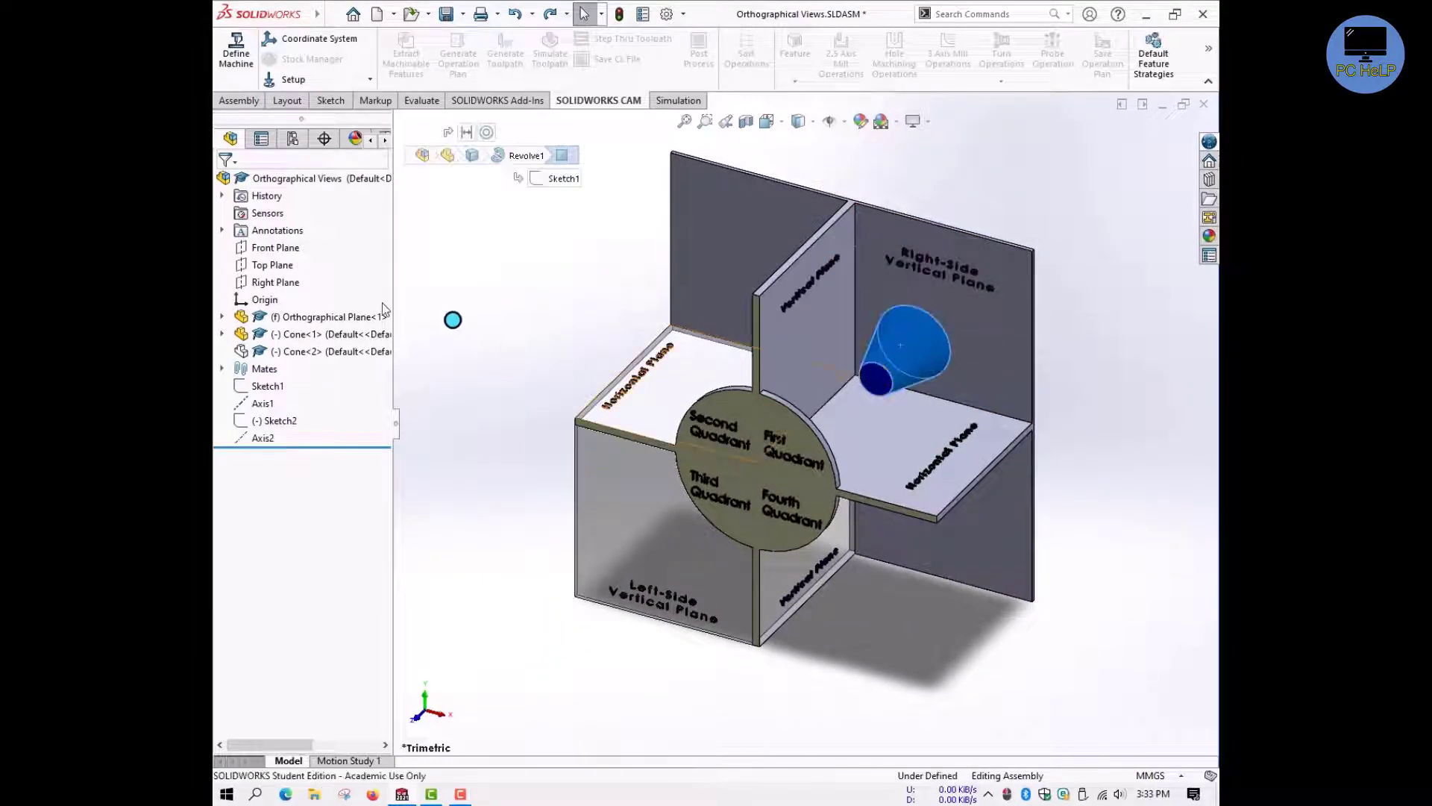
{"action": "right_click", "coordinate": [294, 332]}
{"action": "left_click", "coordinate": [411, 255]}
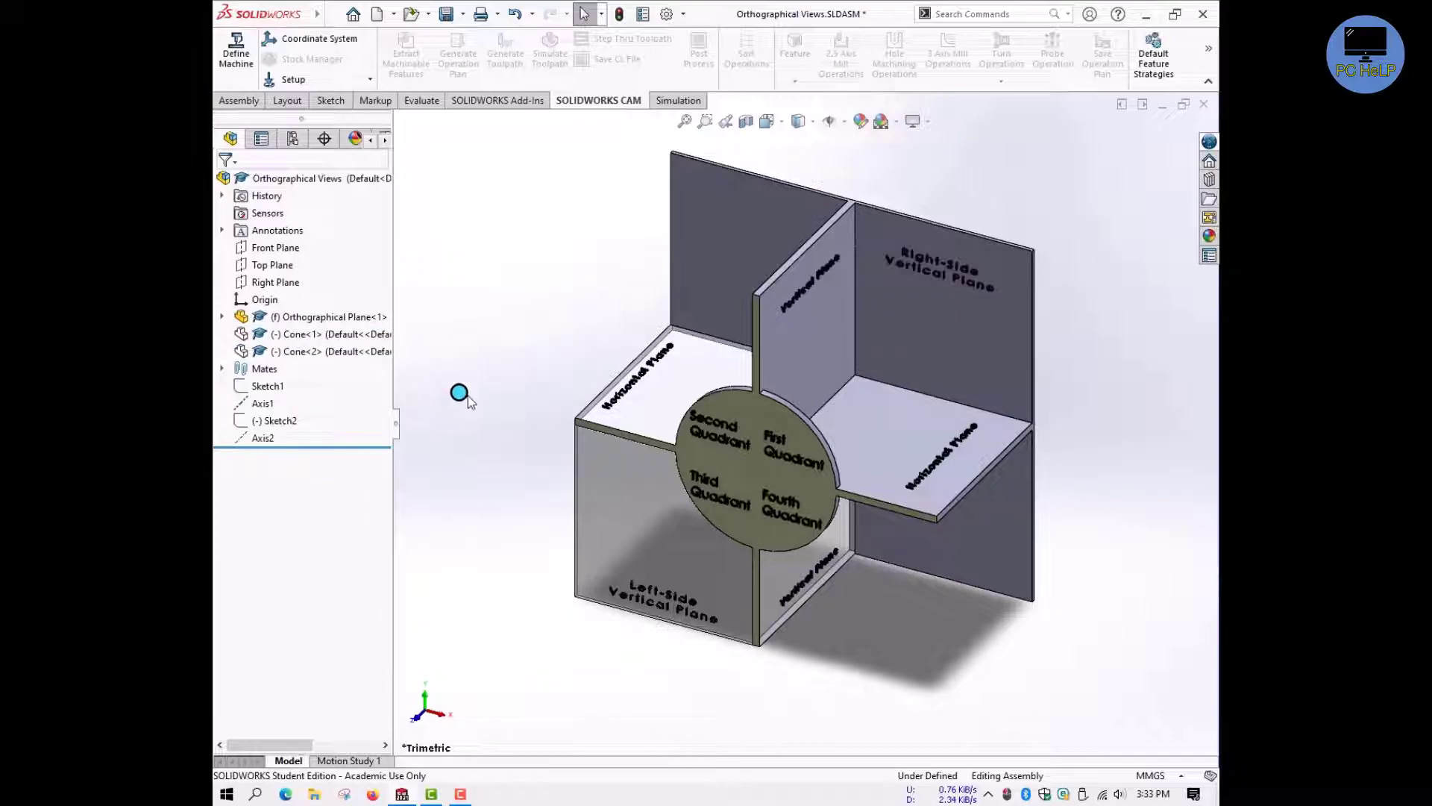
Show Cone<2> so it appears in the third quadrant behind the disc
{"action": "left_click", "coordinate": [322, 351]}
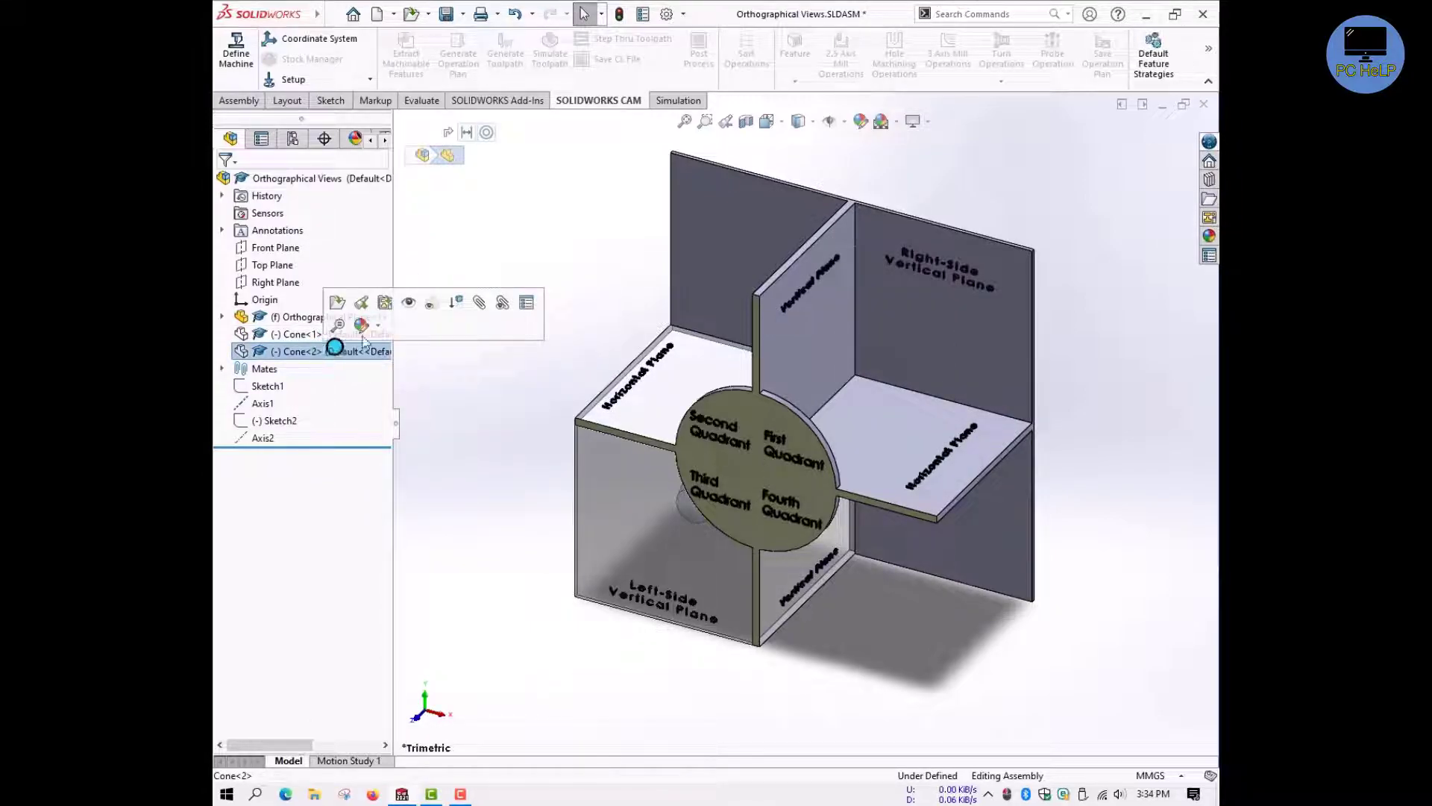
{"action": "left_click", "coordinate": [408, 302]}
{"action": "left_click", "coordinate": [476, 506]}
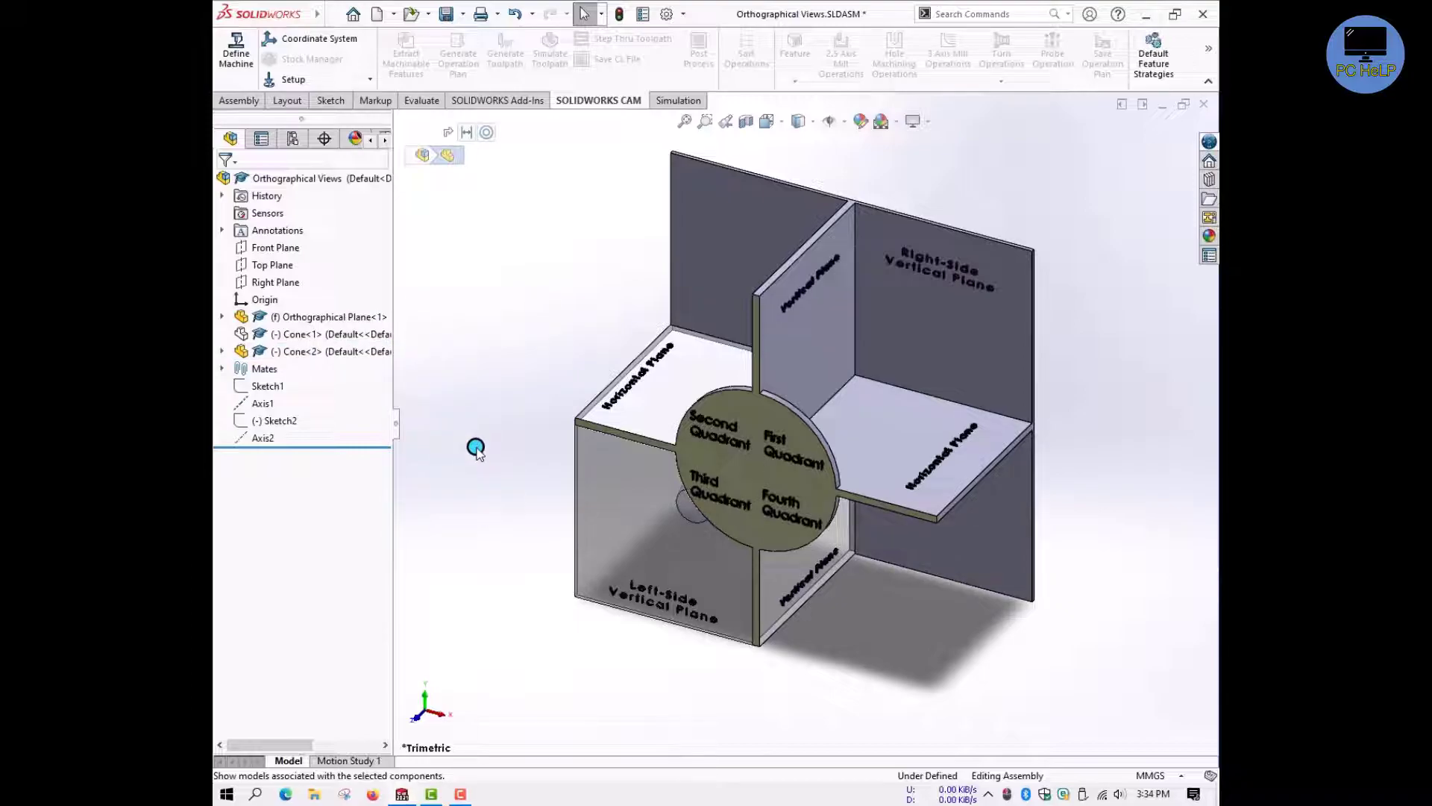
{"action": "middle_click_drag", "start_coordinate": [470, 459], "coordinate": [497, 385]}
{"action": "mouse_move", "coordinate": [574, 322]}
{"action": "middle_mouse_down"}
{"action": "mouse_move", "coordinate": [557, 361]}
{"action": "mouse_move", "coordinate": [576, 351]}
{"action": "middle_mouse_up"}
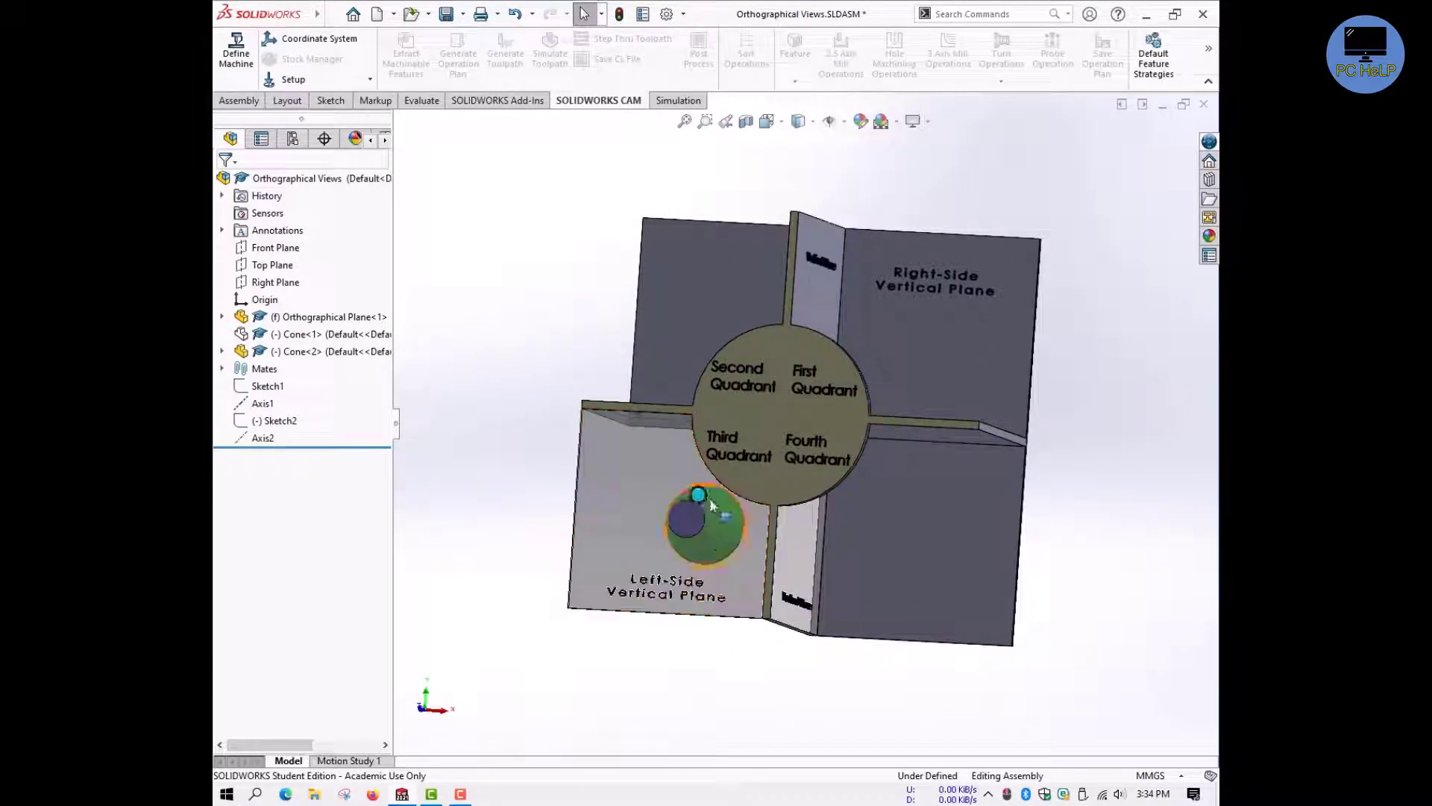
{"action": "middle_click_drag", "start_coordinate": [772, 687], "coordinate": [704, 678]}
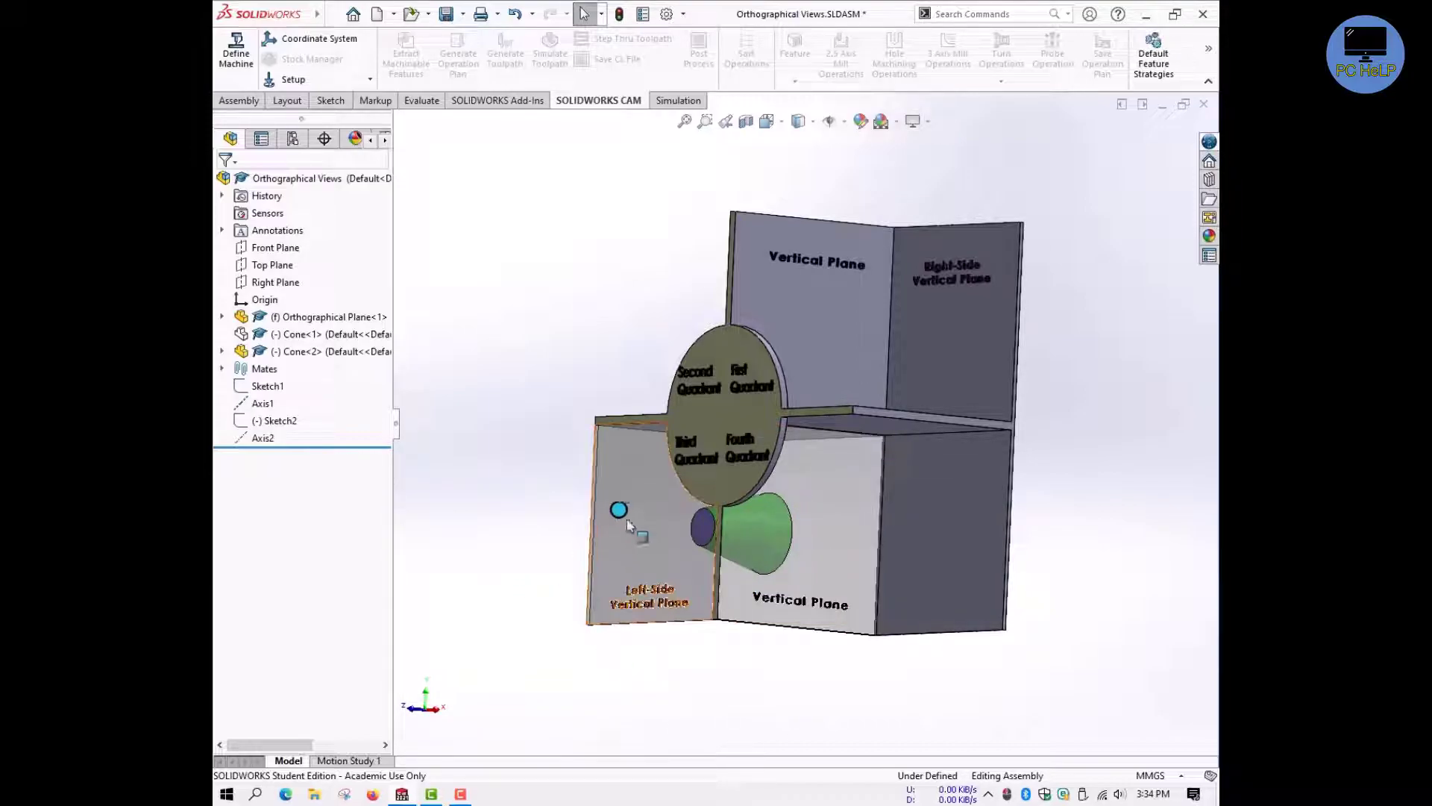
{"action": "middle_click_drag", "start_coordinate": [623, 275], "coordinate": [651, 370]}
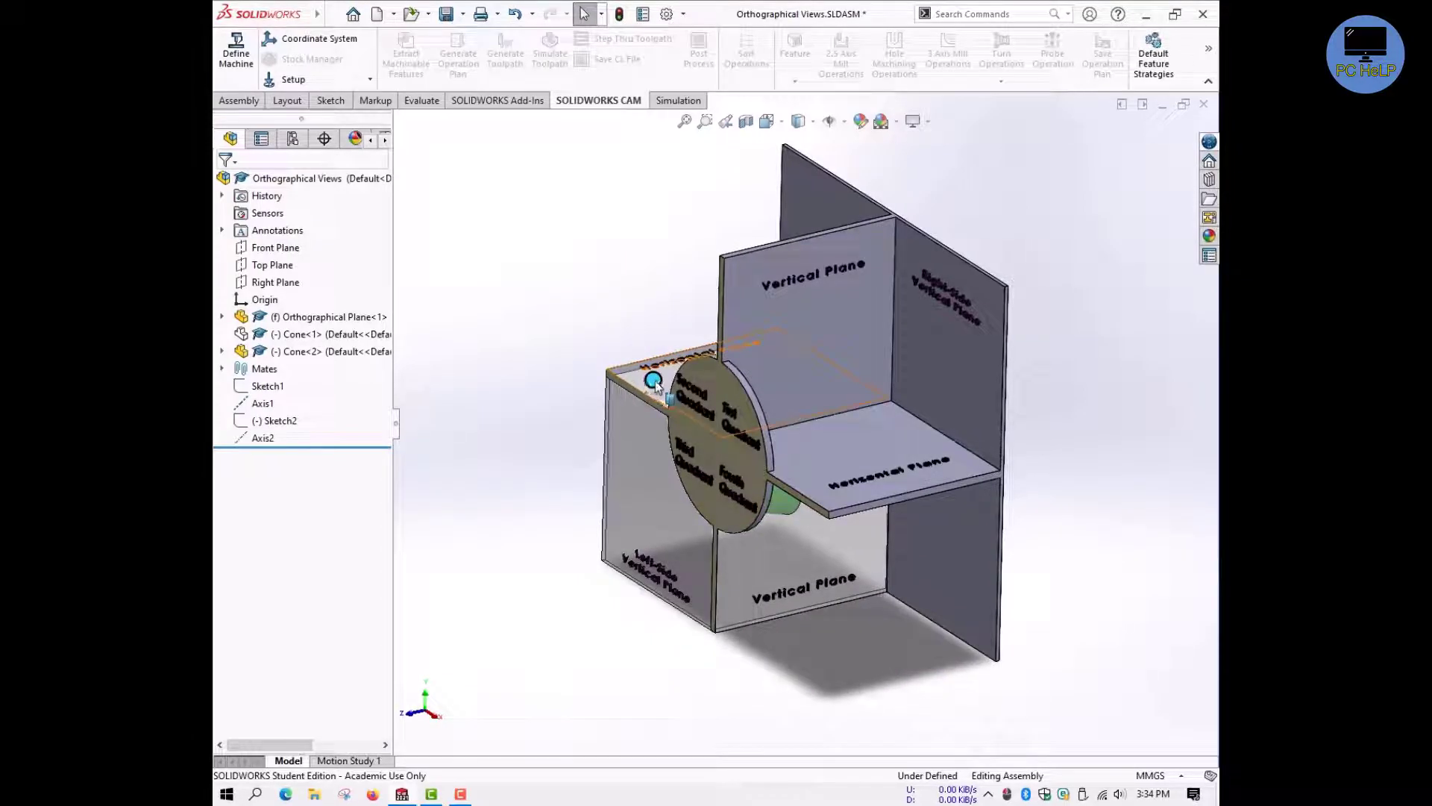
{"action": "left_click", "coordinate": [640, 440]}
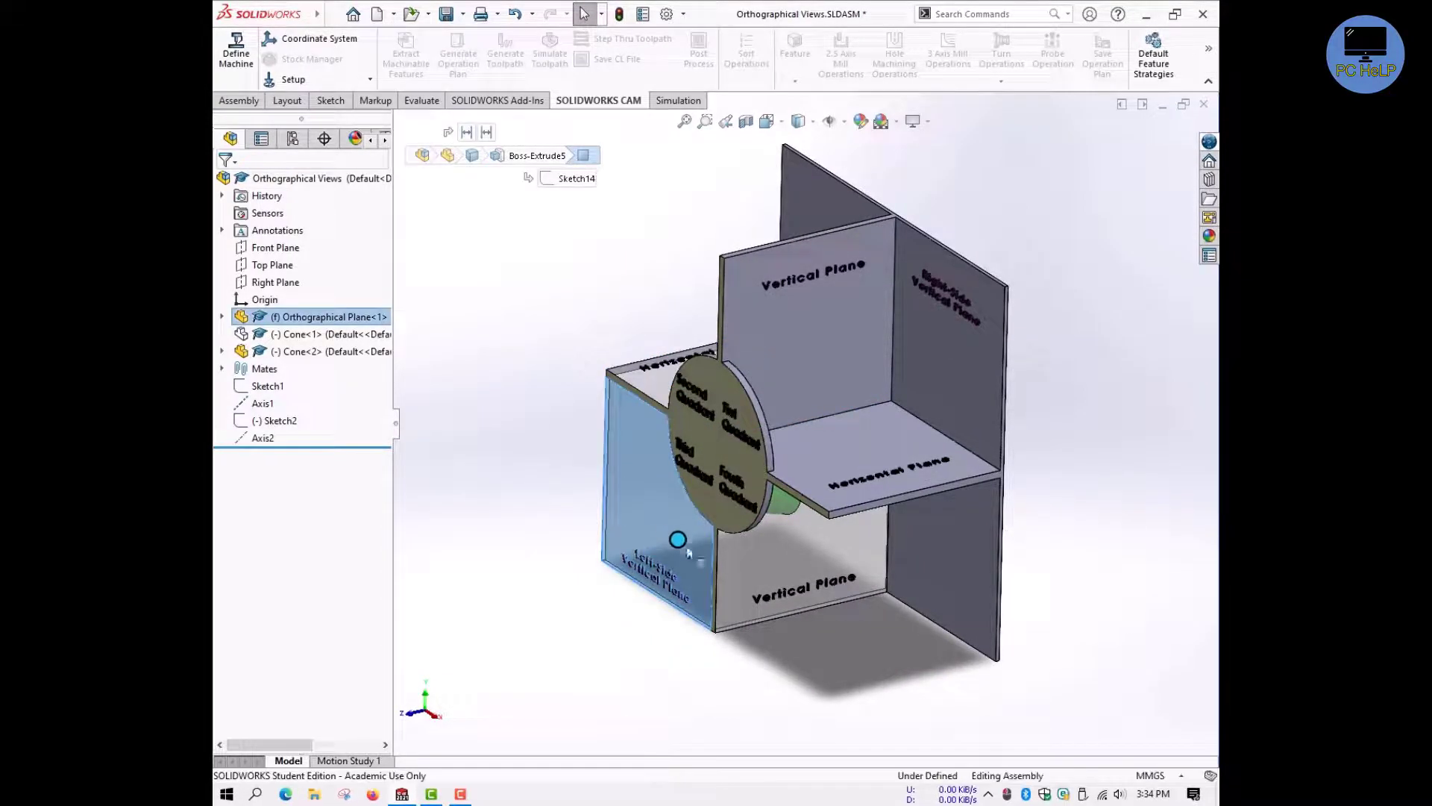
{"action": "left_click", "coordinate": [783, 568]}
{"action": "left_click", "coordinate": [529, 569]}
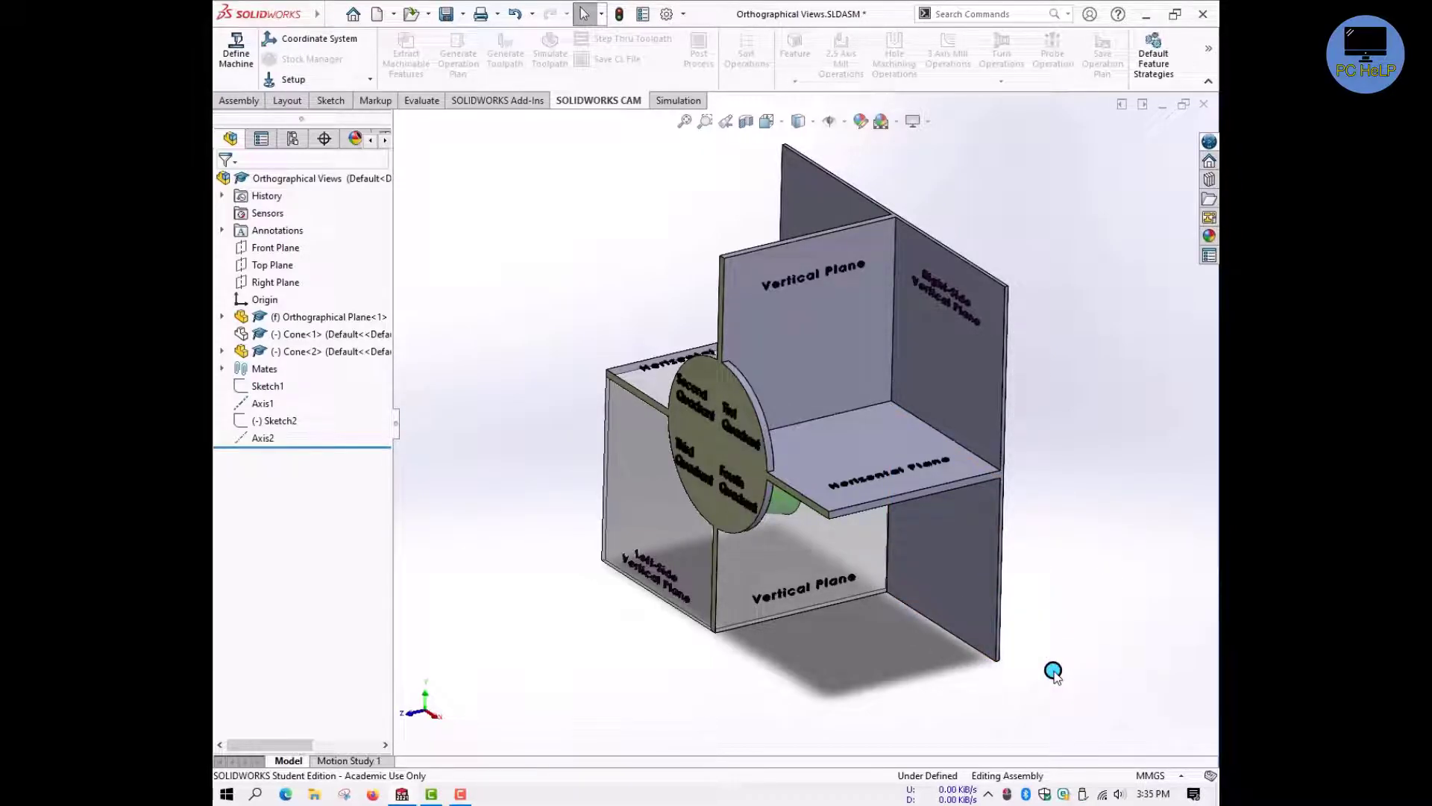
Inspect the cone's projection from the Right view, then turn the front Vertical Plane forward
{"action": "left_click", "coordinate": [769, 121]}
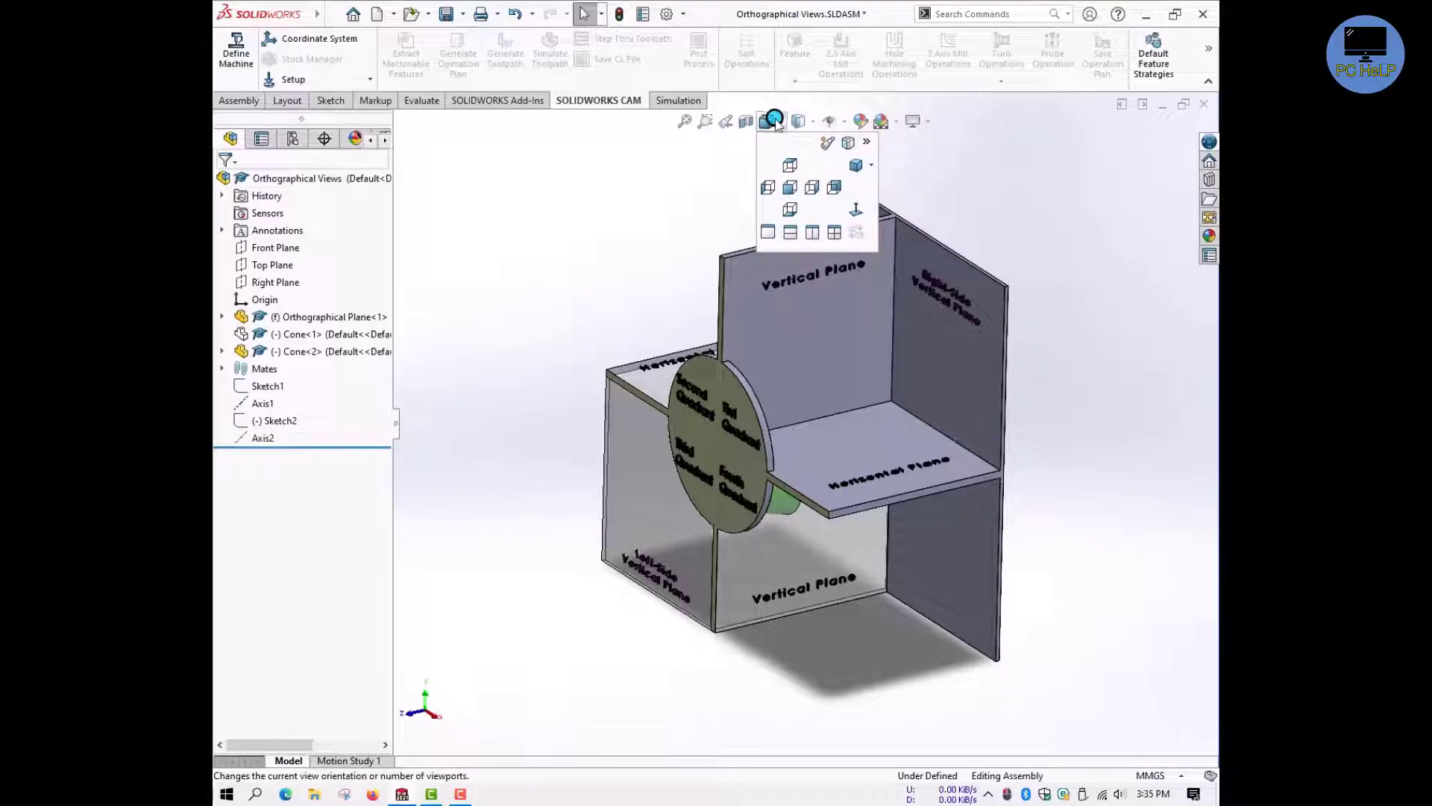
{"action": "left_click", "coordinate": [810, 187]}
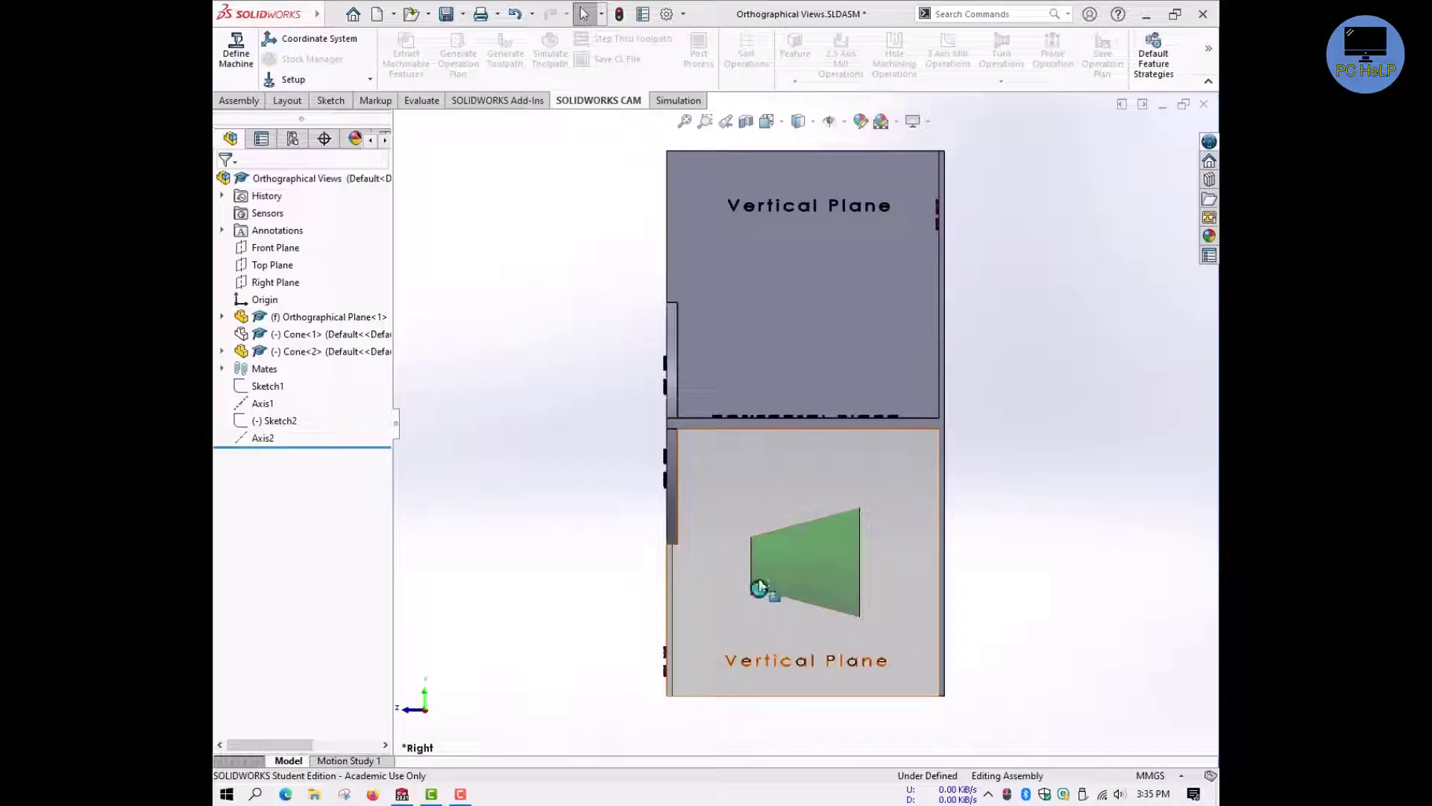
{"action": "middle_click_drag", "start_coordinate": [1011, 487], "coordinate": [1016, 563]}
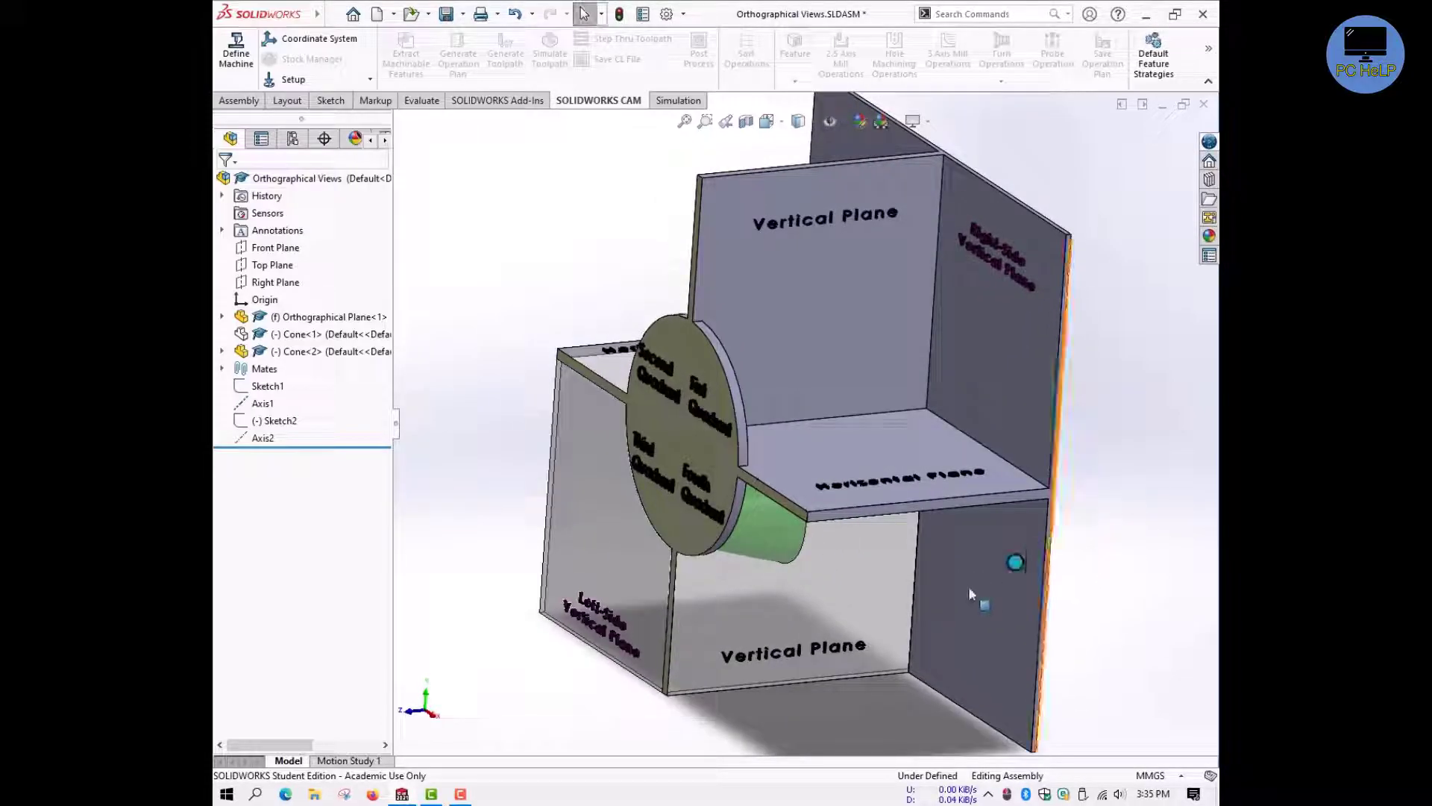
{"action": "left_click", "coordinate": [797, 599]}
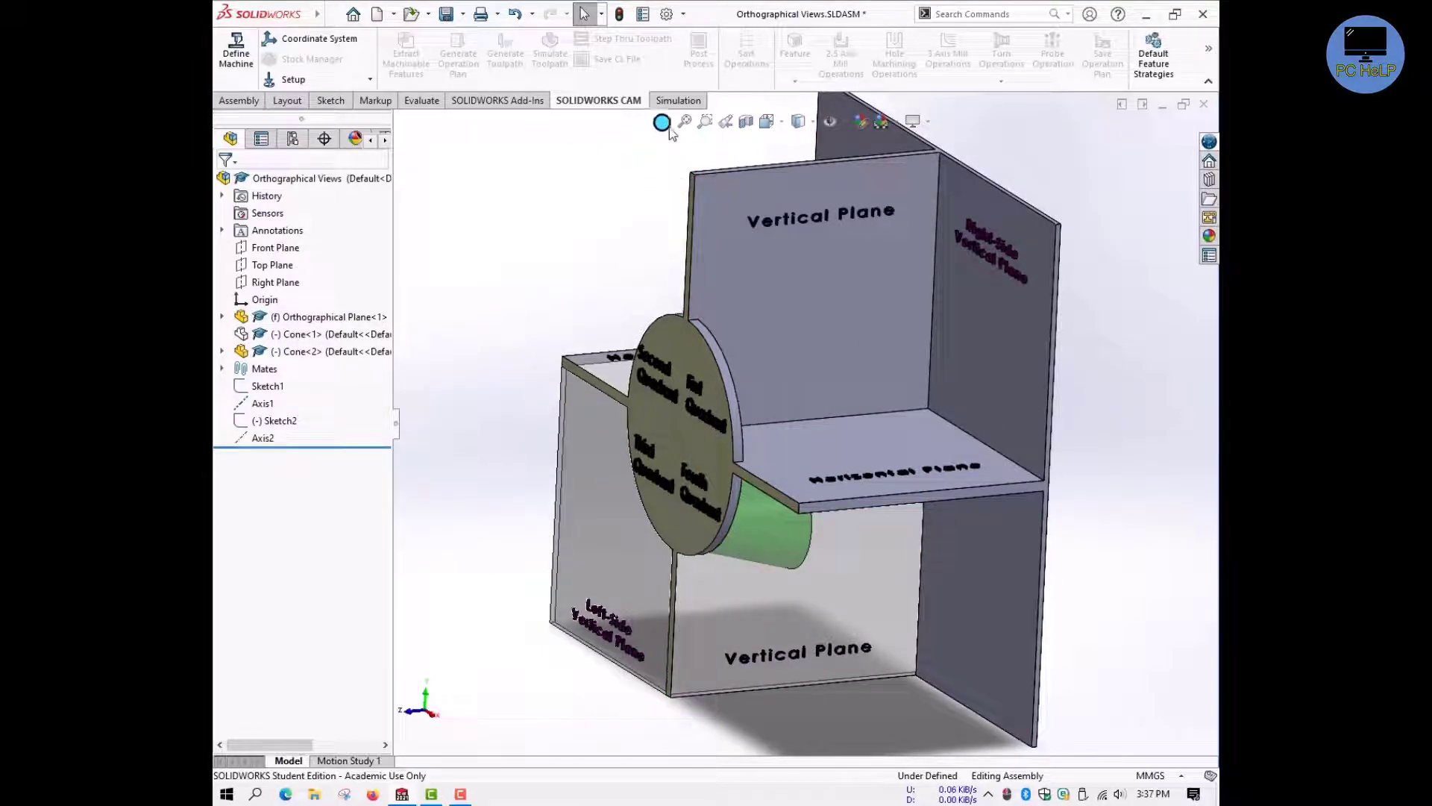
{"action": "key", "text": "Right"}
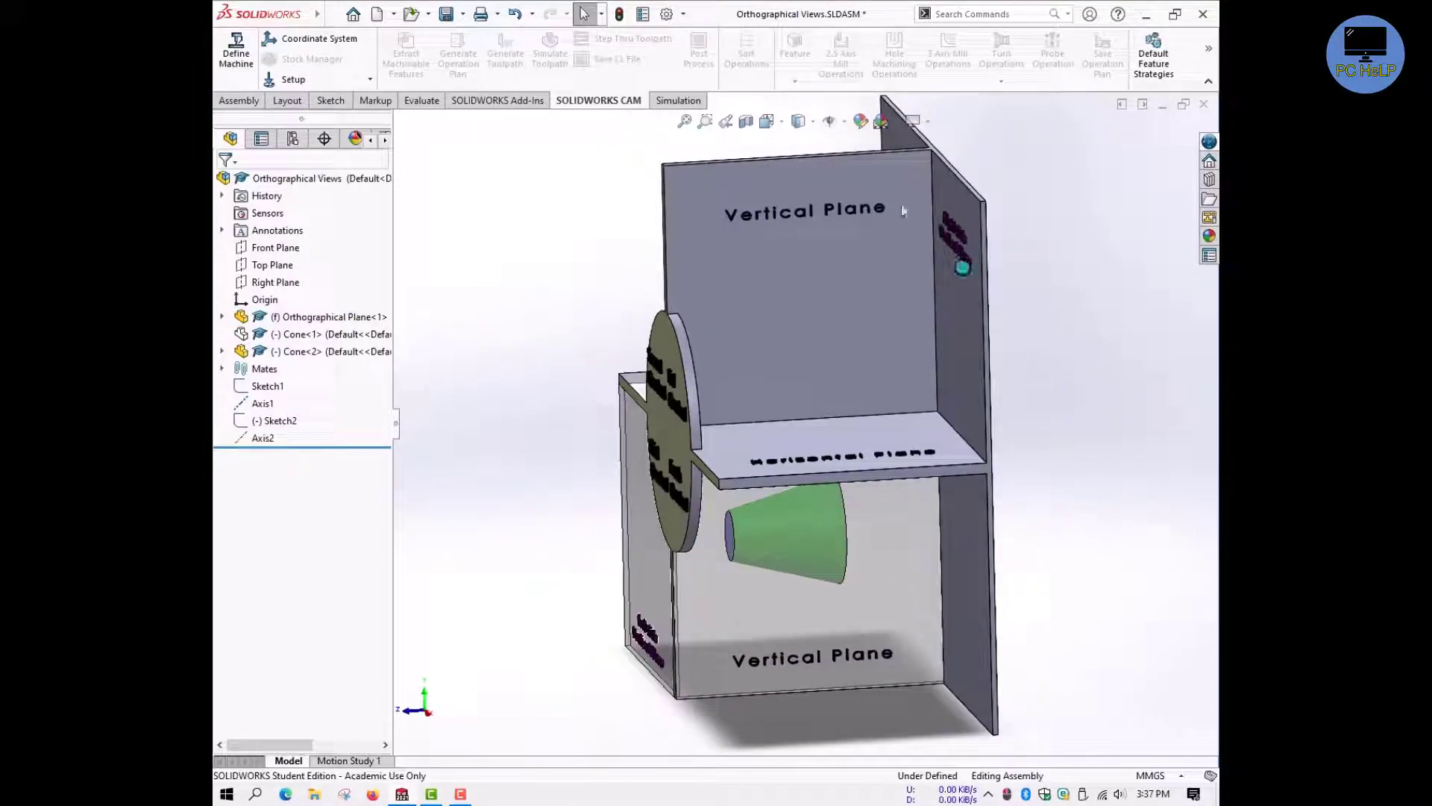
Look down on the Horizontal Plane from above, then orbit to a tilted view of all quadrants
{"action": "left_click", "coordinate": [767, 121]}
{"action": "left_click", "coordinate": [787, 198]}
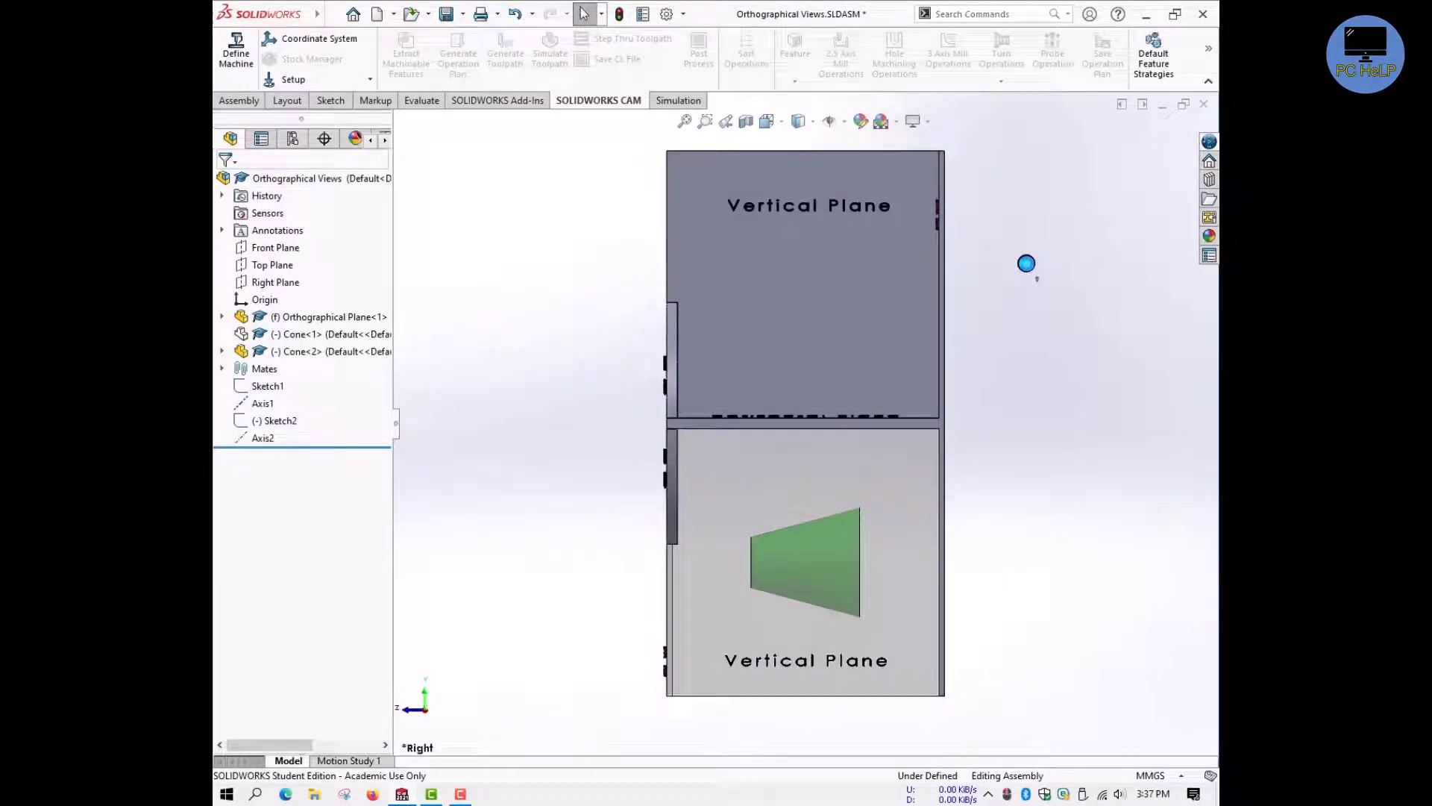
{"action": "key", "text": "shift+Down"}
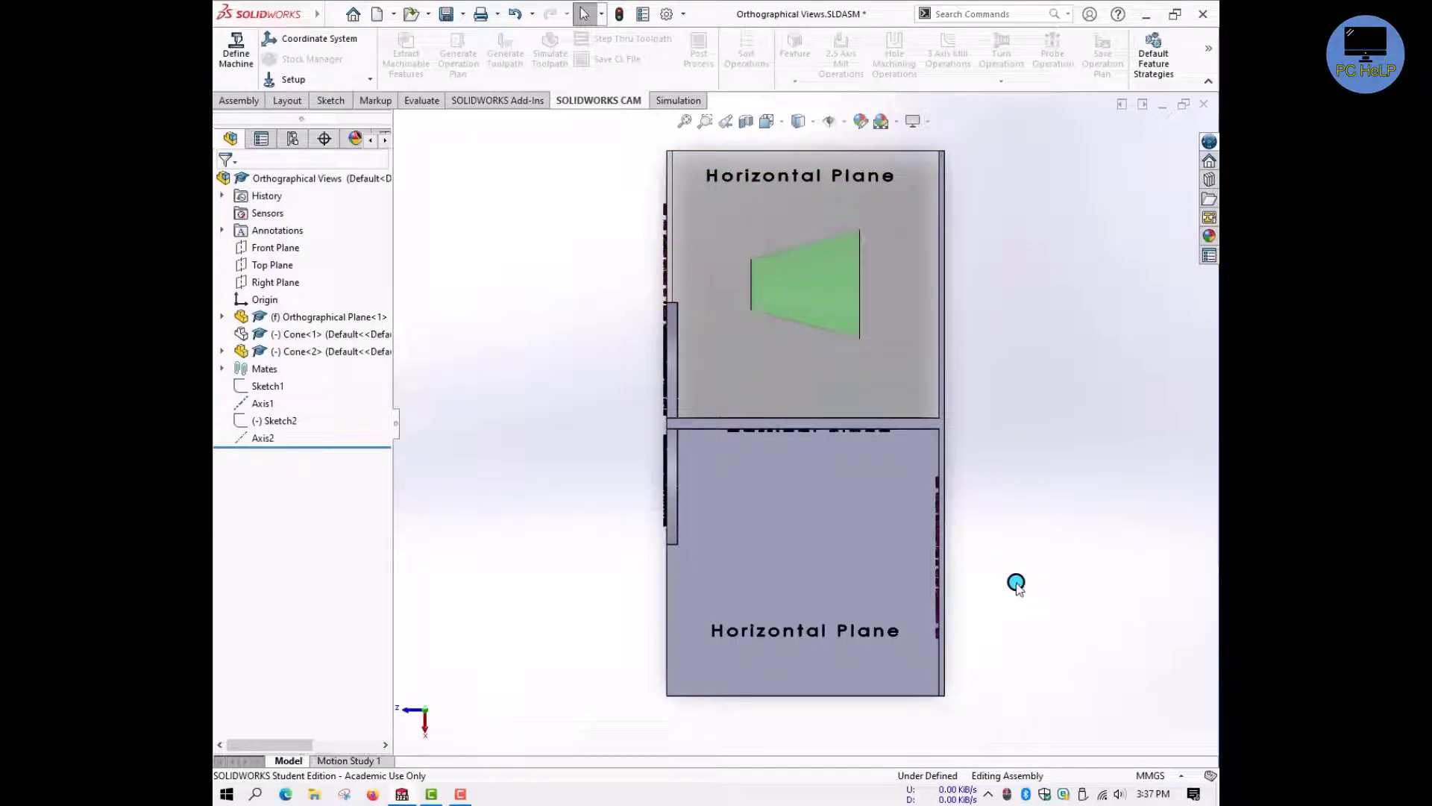
{"action": "middle_click_drag", "start_coordinate": [1028, 565], "coordinate": [1114, 395]}
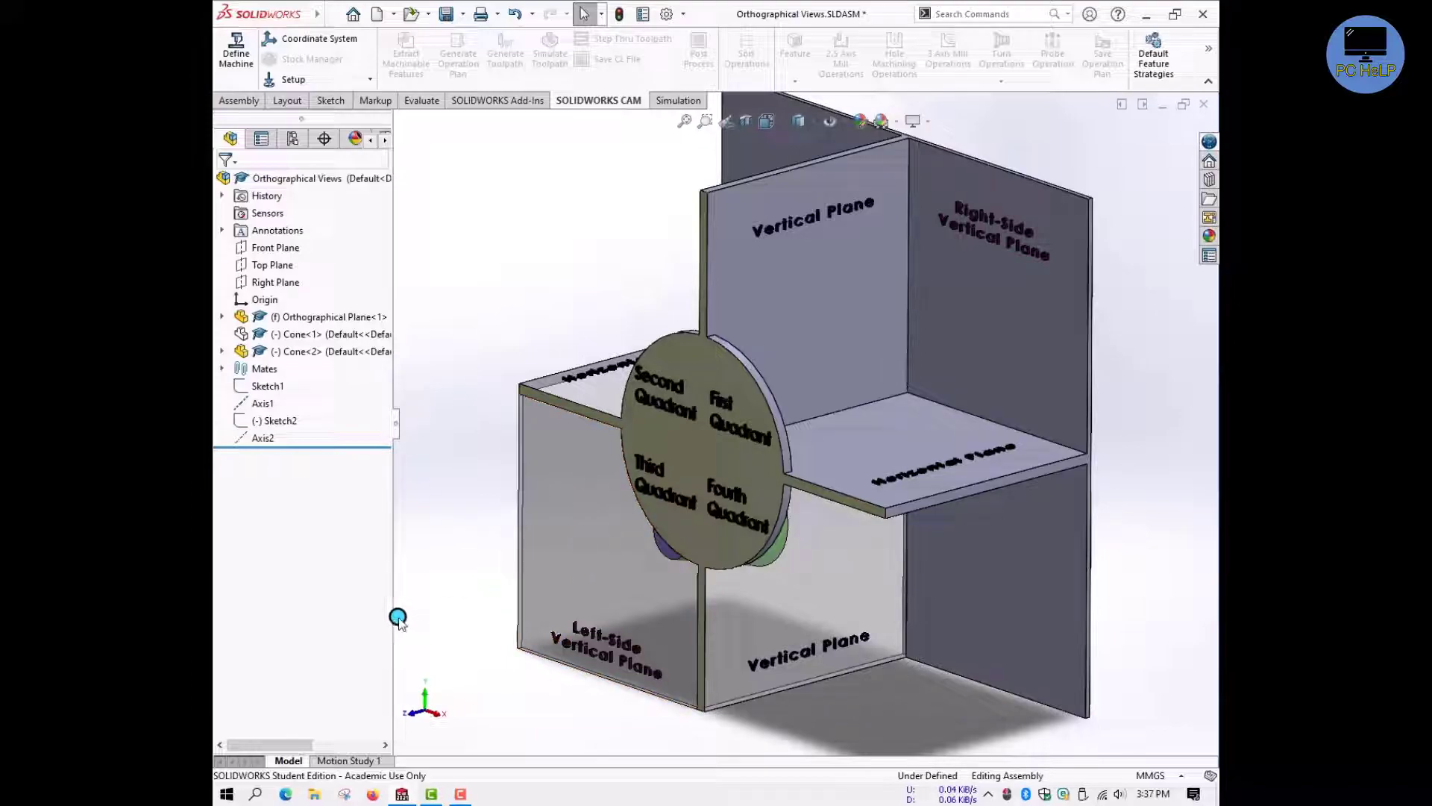
{"action": "left_click", "coordinate": [547, 522]}
View Cone<2> and the labelled quadrants from the Front (Ctrl+1), then orbit to a tilted 3D view
{"action": "left_click", "coordinate": [473, 544]}
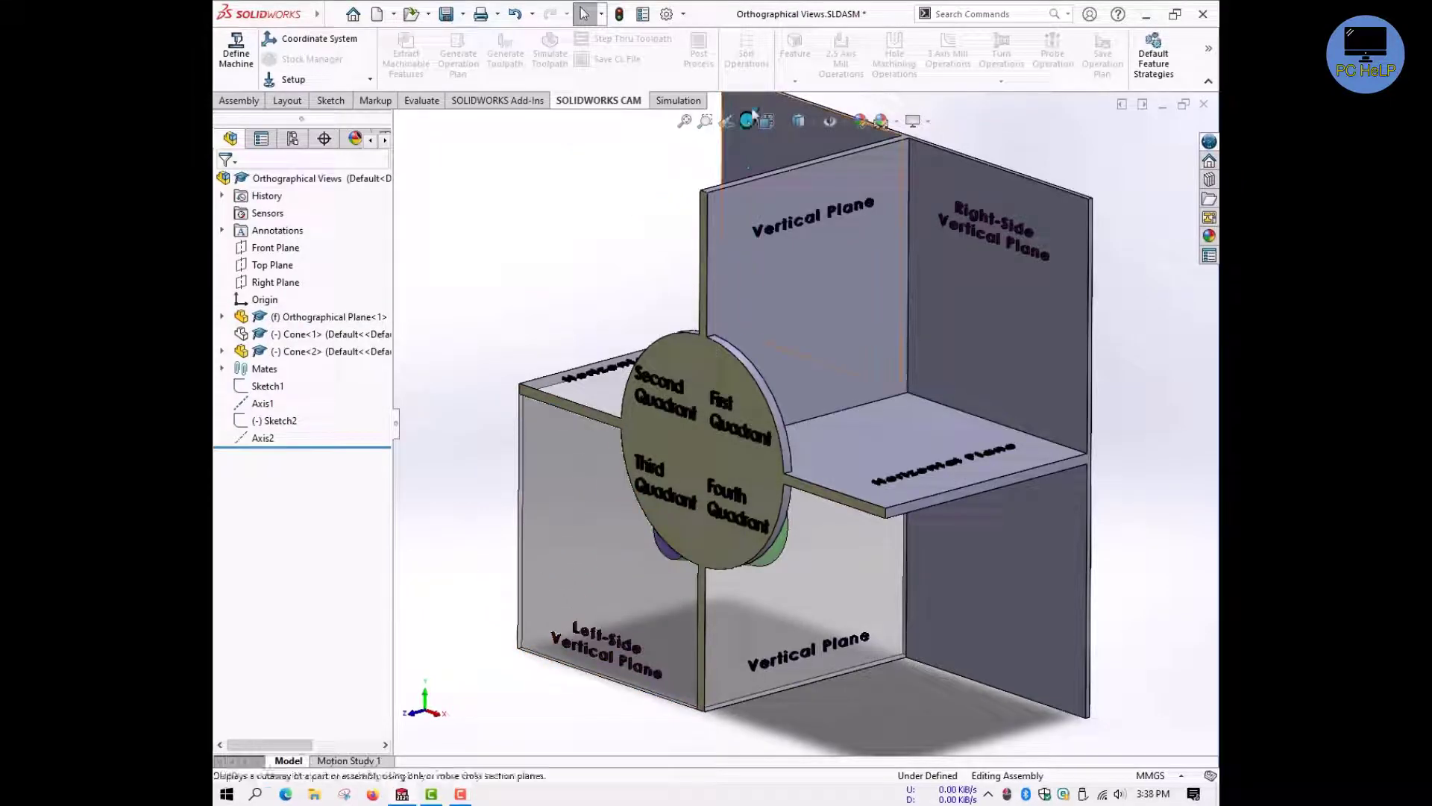
{"action": "left_click", "coordinate": [768, 121]}
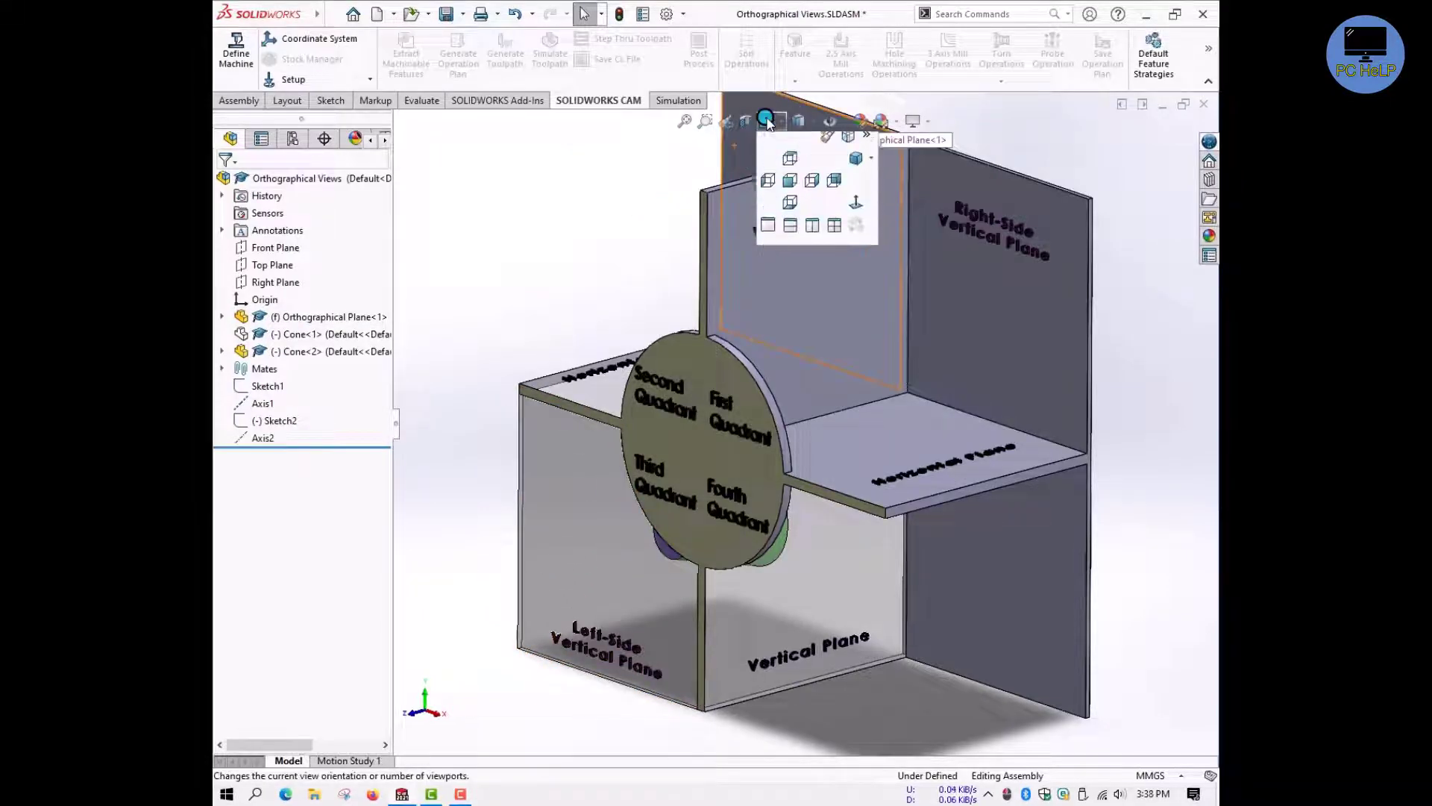
{"action": "left_click", "coordinate": [790, 191]}
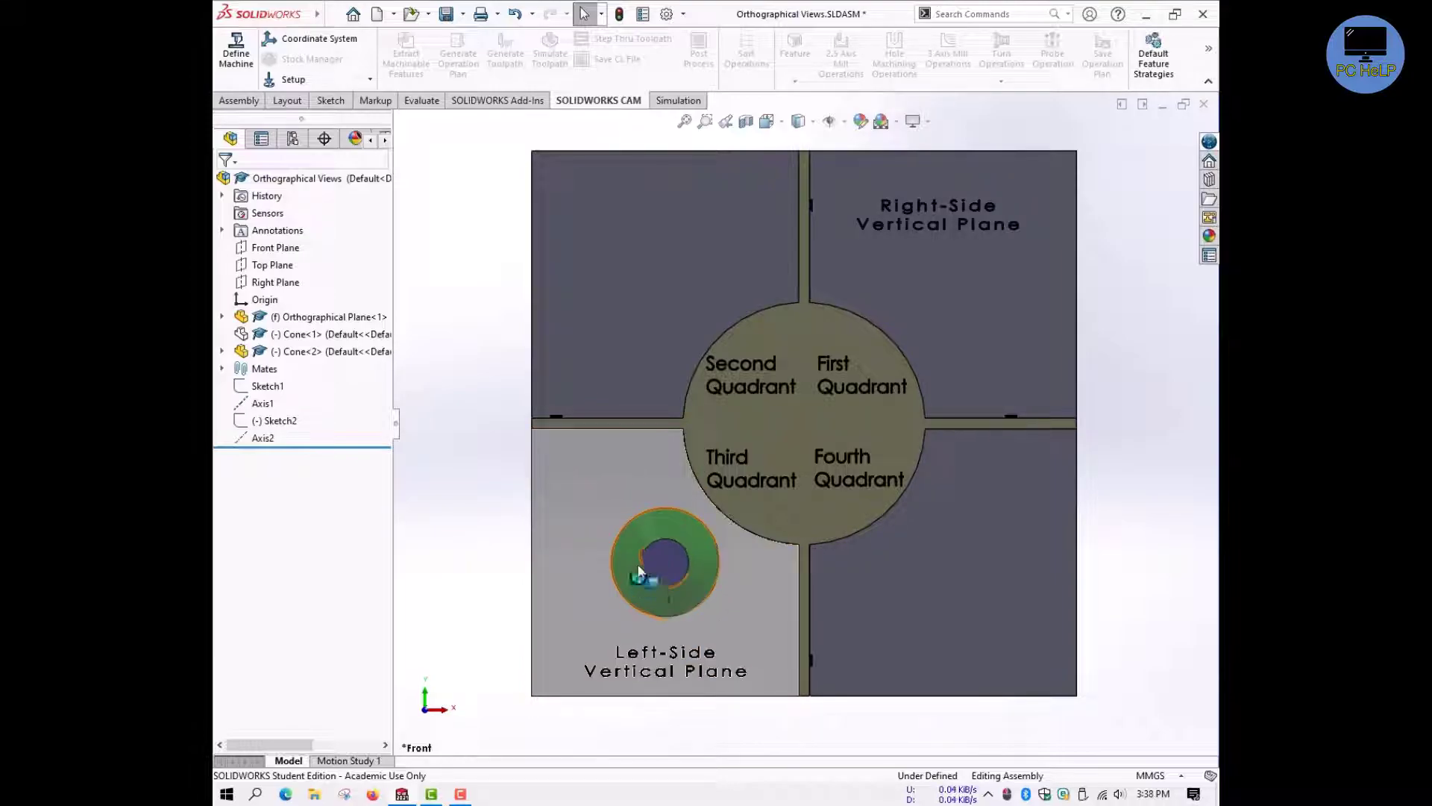
{"action": "middle_click_drag", "start_coordinate": [1142, 503], "coordinate": [1059, 558]}
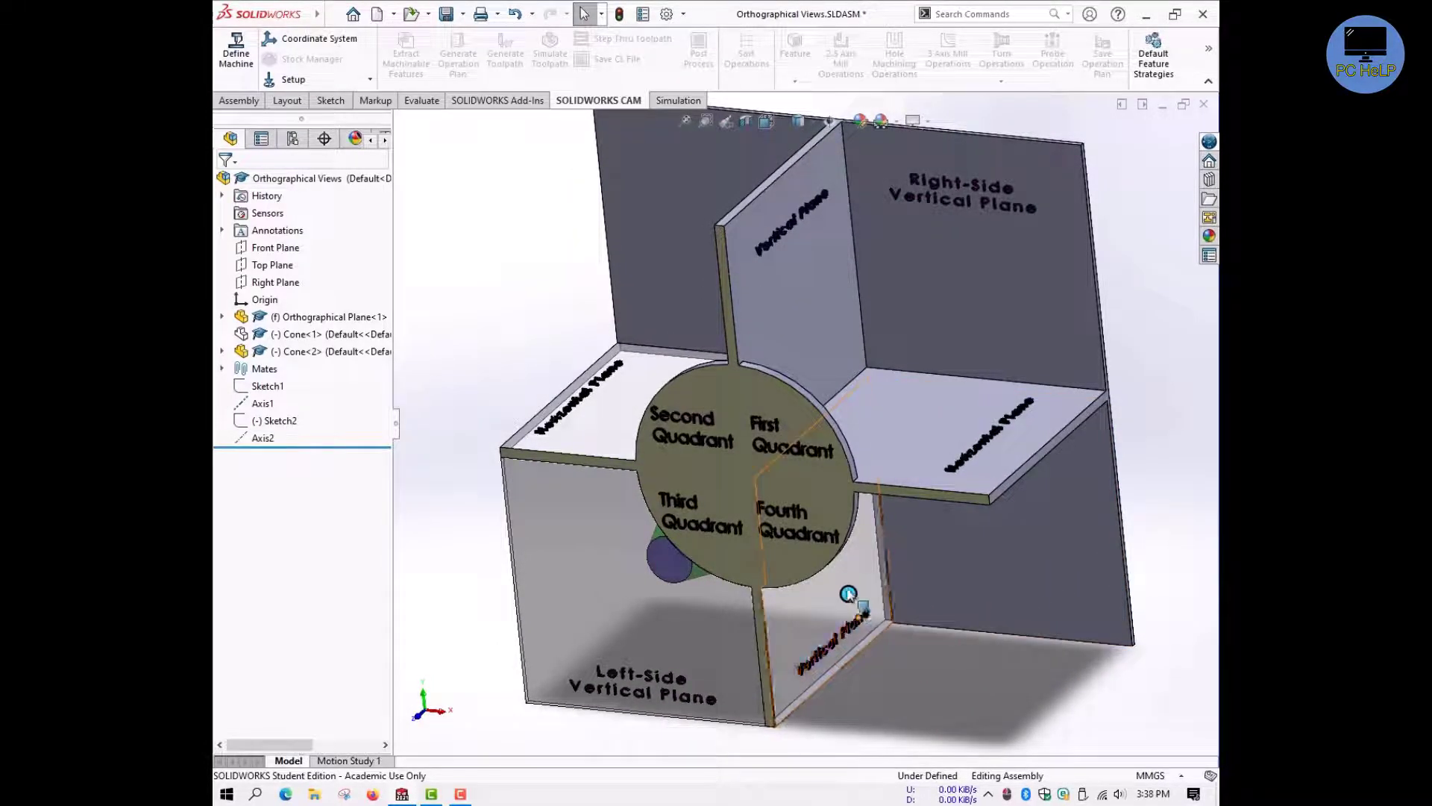
{"action": "left_click", "coordinate": [859, 570]}
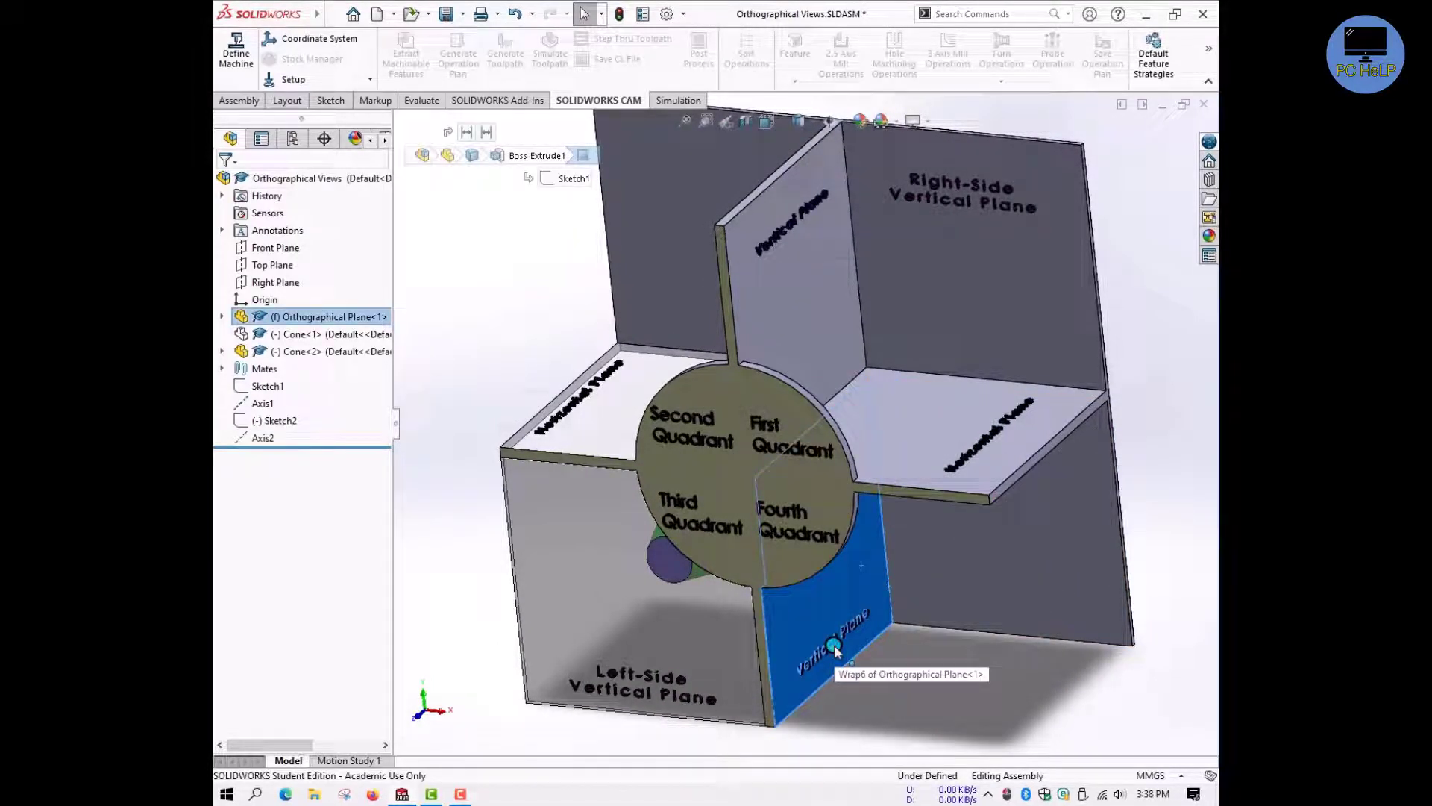
{"action": "left_click", "coordinate": [614, 412]}
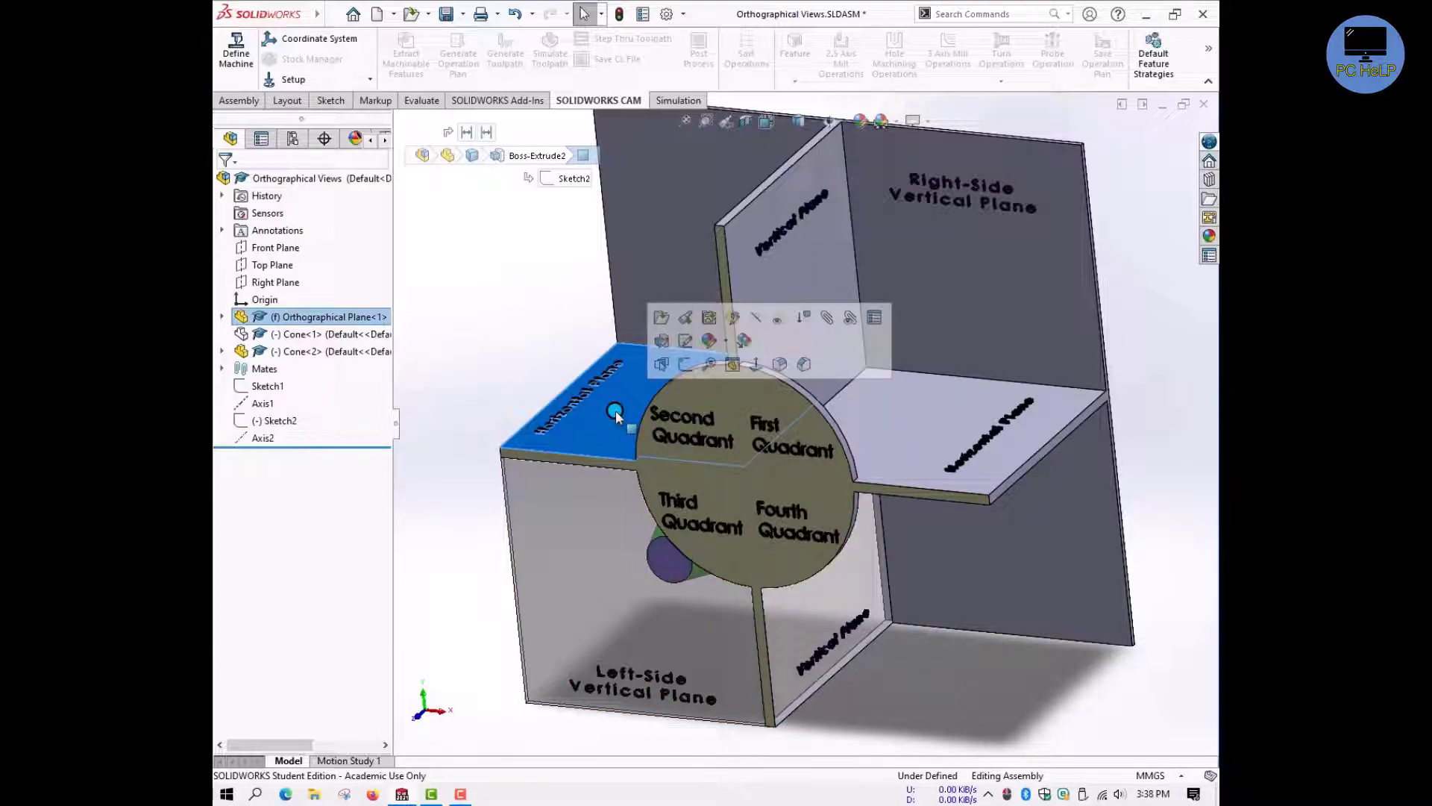
{"action": "left_click", "coordinate": [563, 570]}
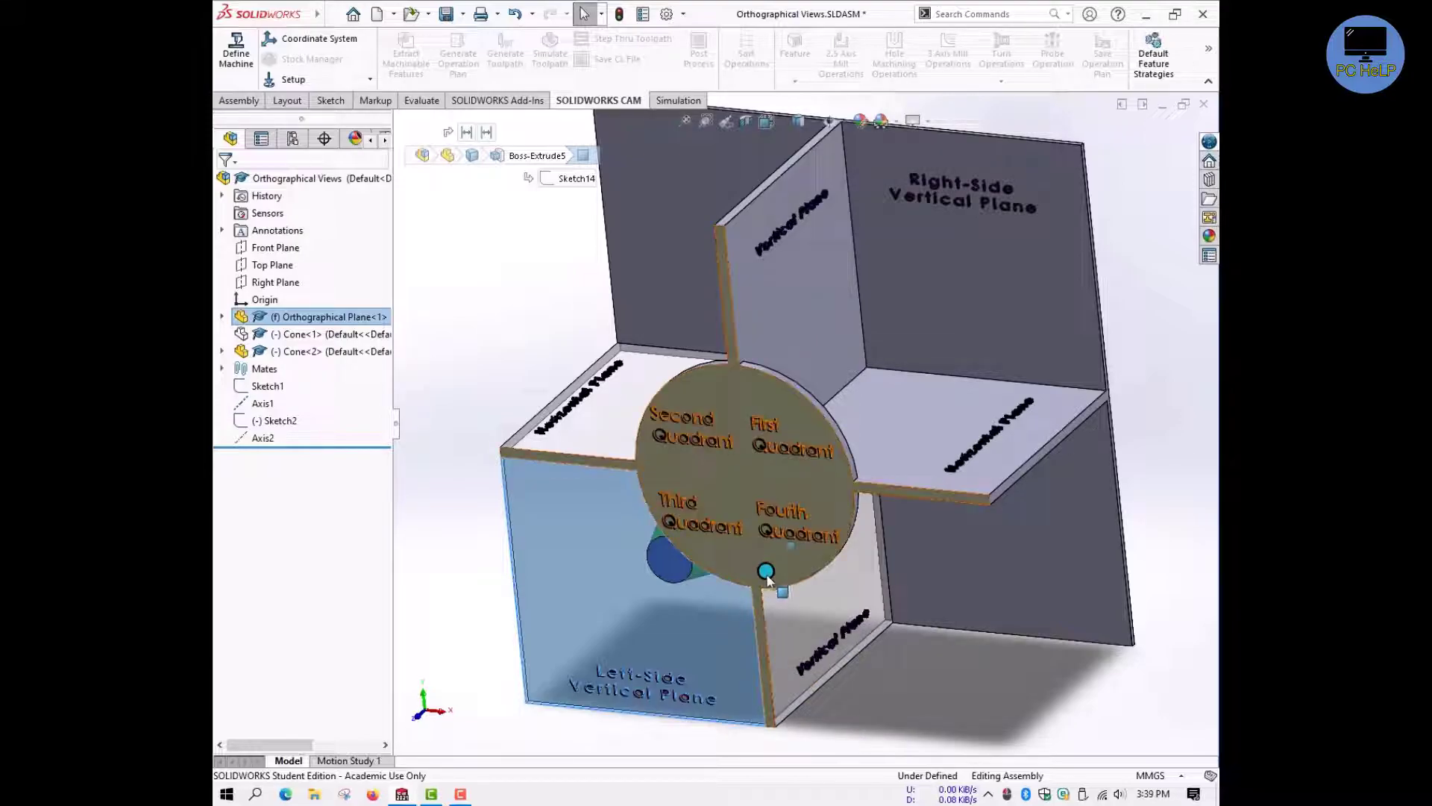
{"action": "left_click", "coordinate": [616, 410]}
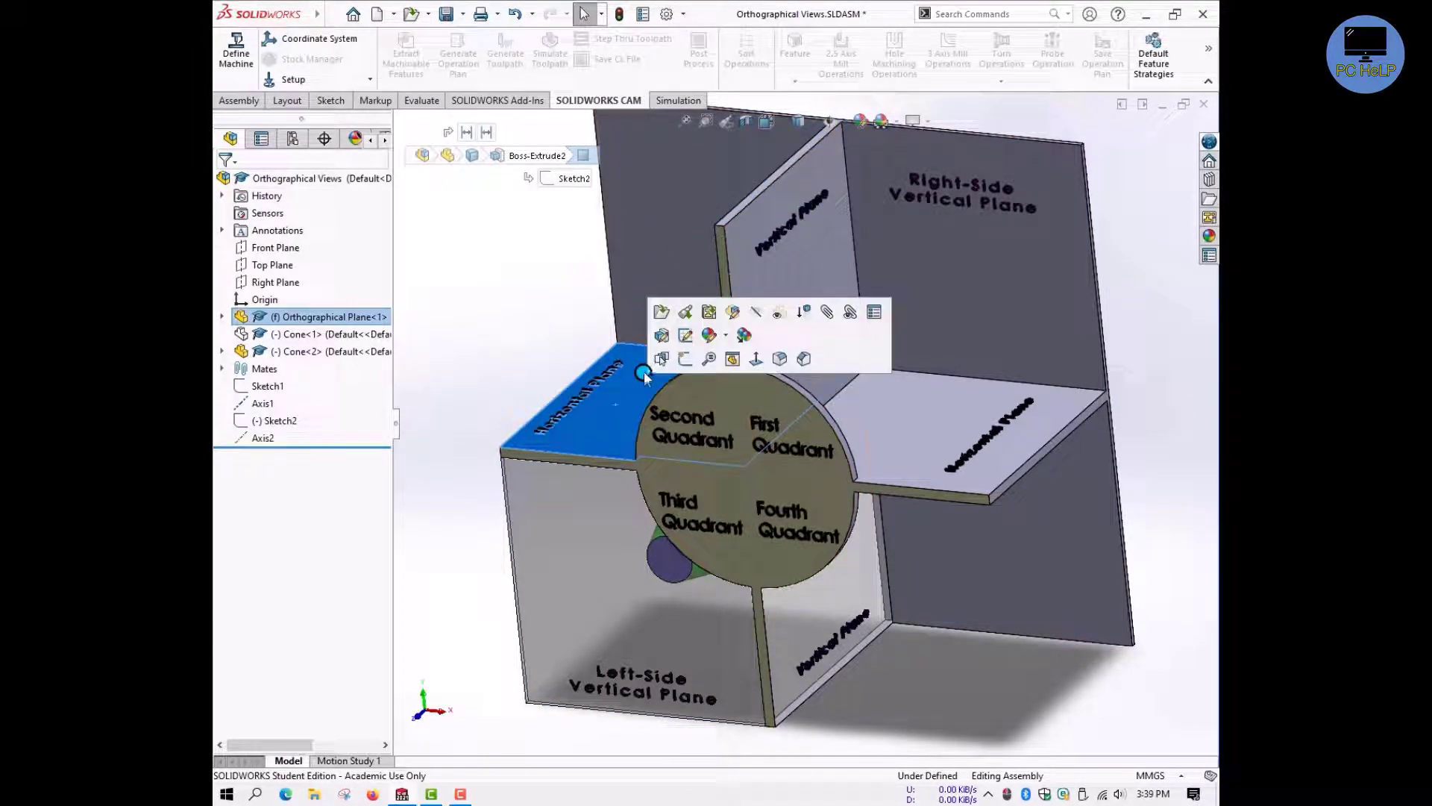
{"action": "left_click", "coordinate": [603, 555]}
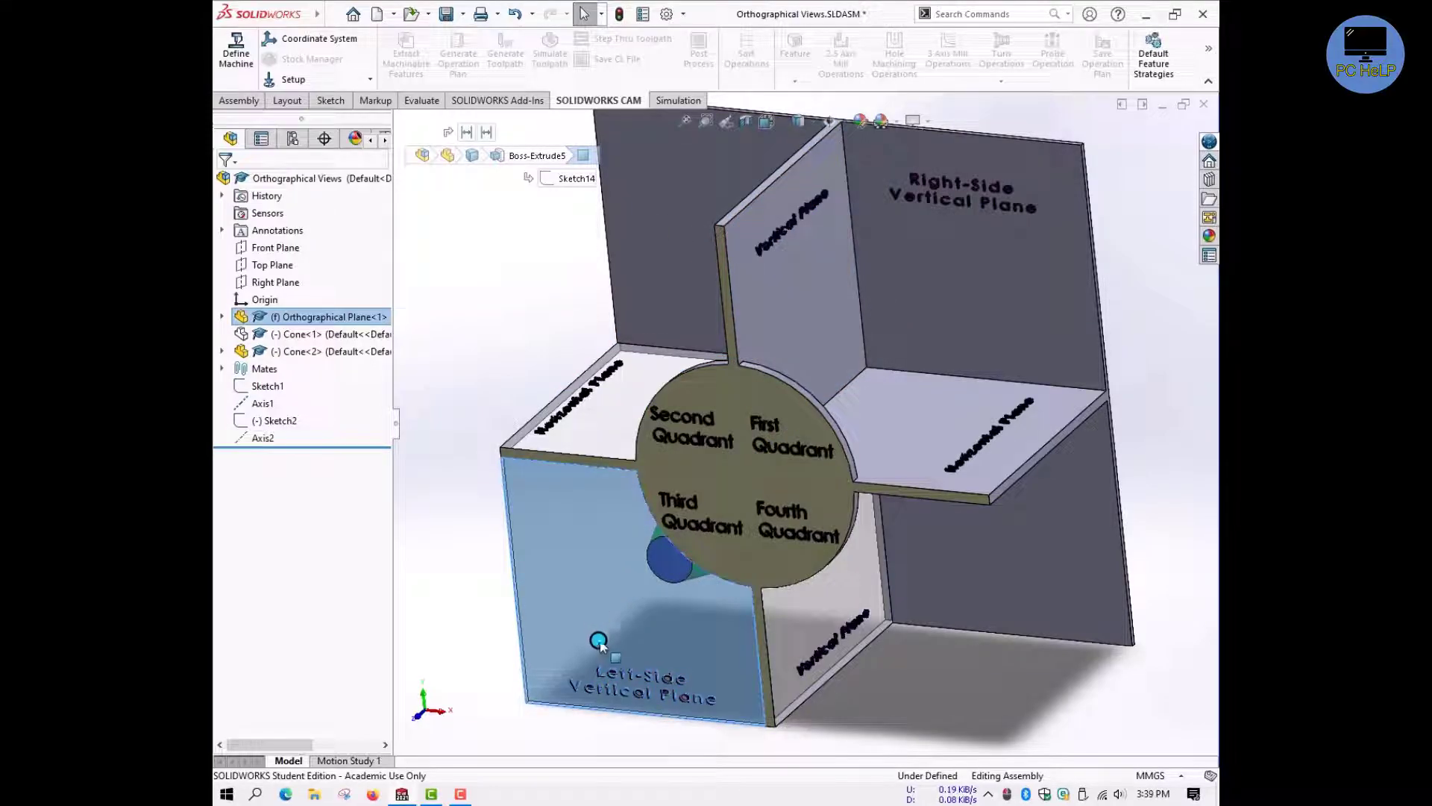